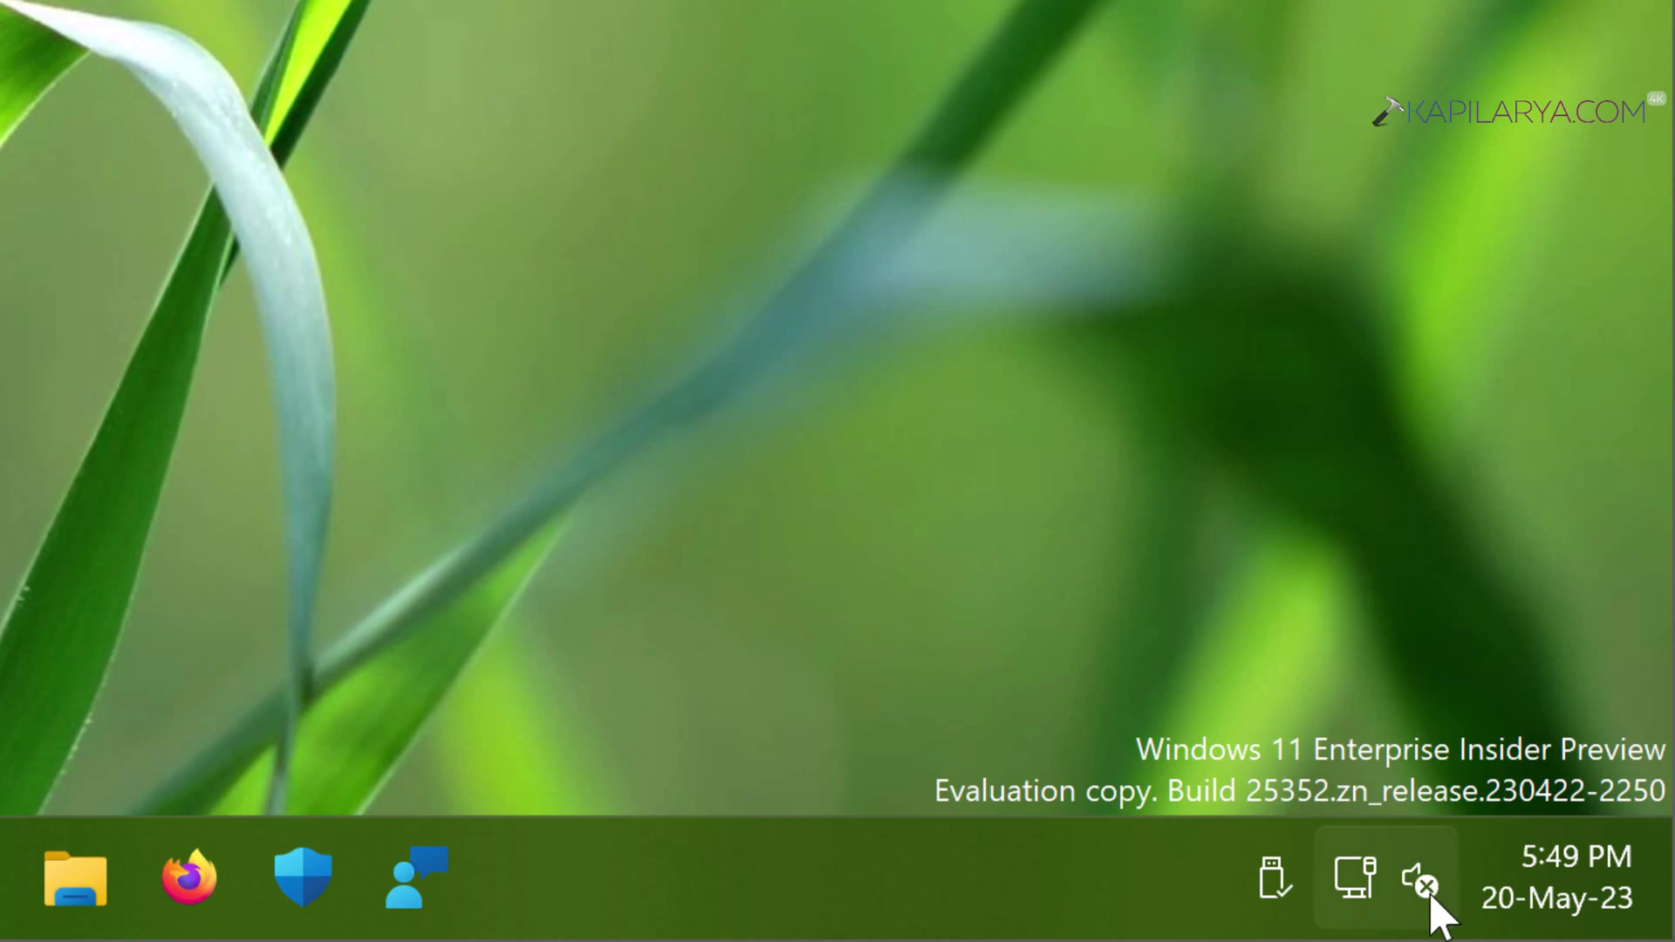
Check the muted tray speaker icon, which reports no audio output device installed
{"action": "mouse_move", "coordinate": [1431, 892]}
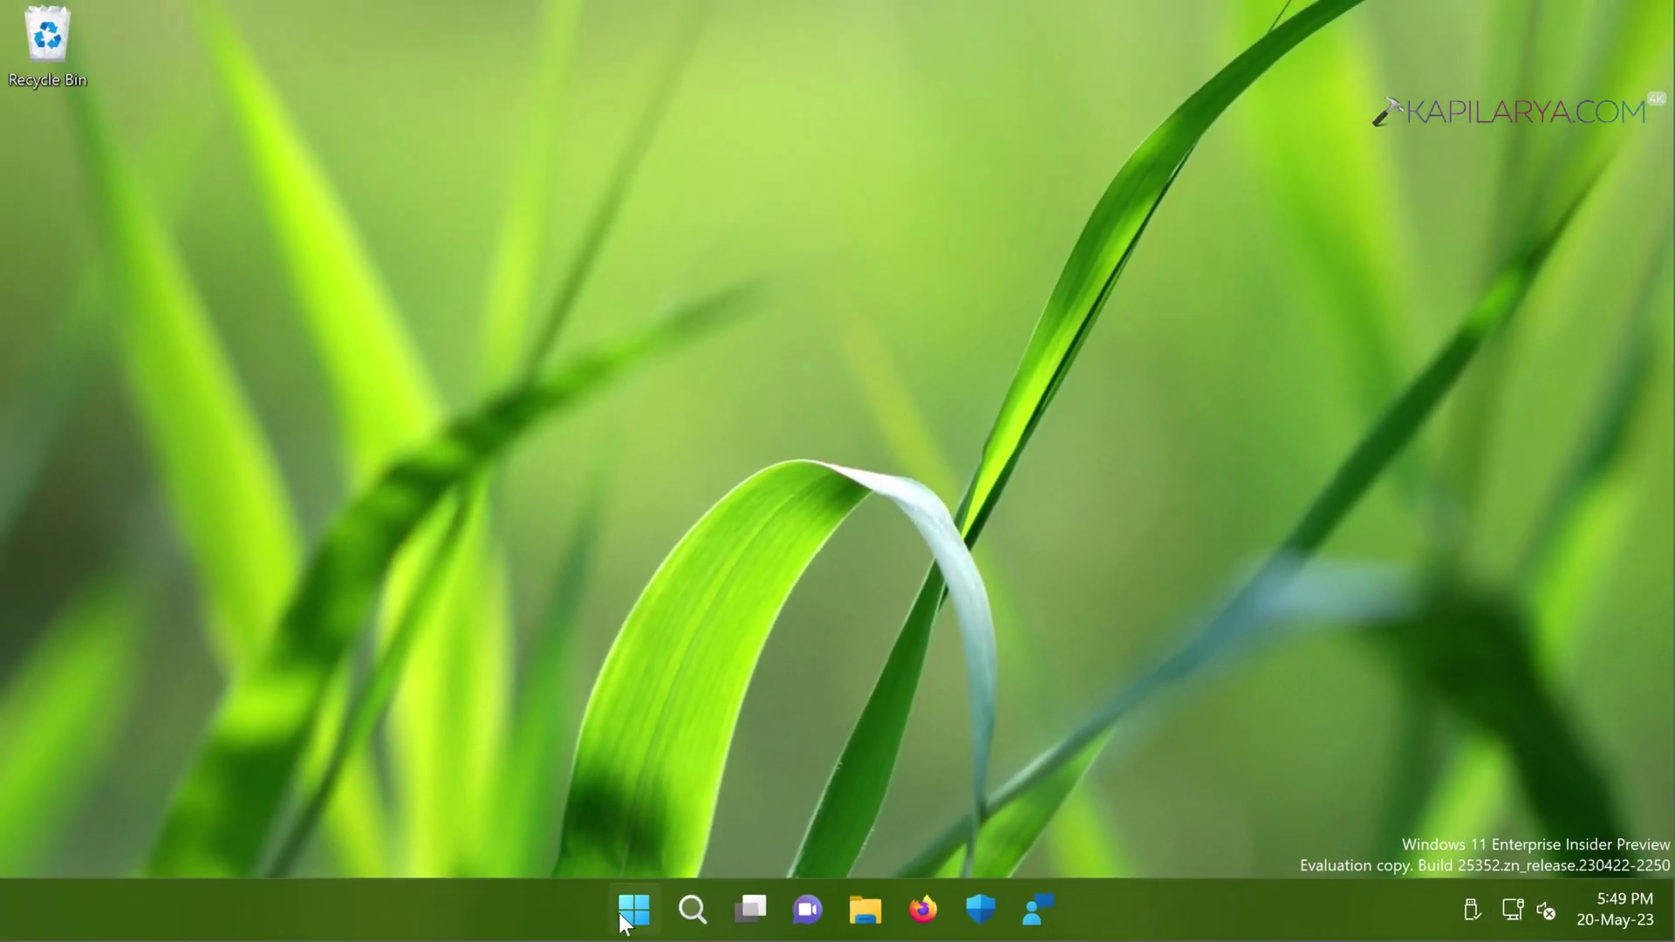
Confirm in Settings > System > Sound that no output devices are found, then close Settings
{"action": "right_click", "coordinate": [628, 913]}
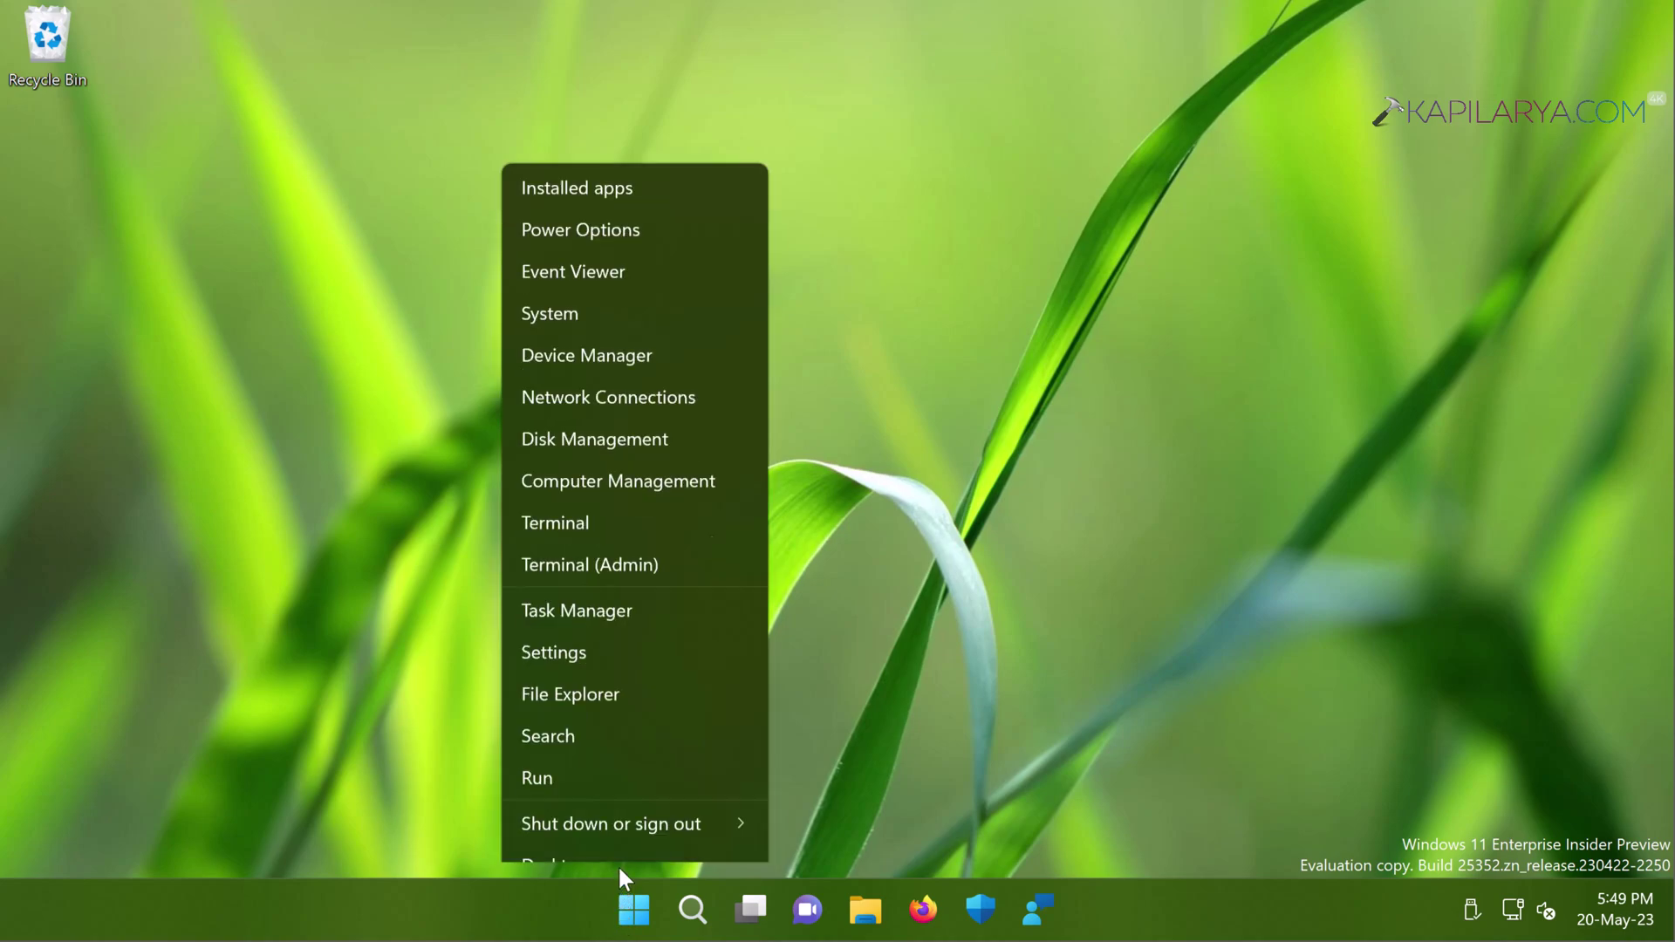
{"action": "left_click", "coordinate": [602, 636]}
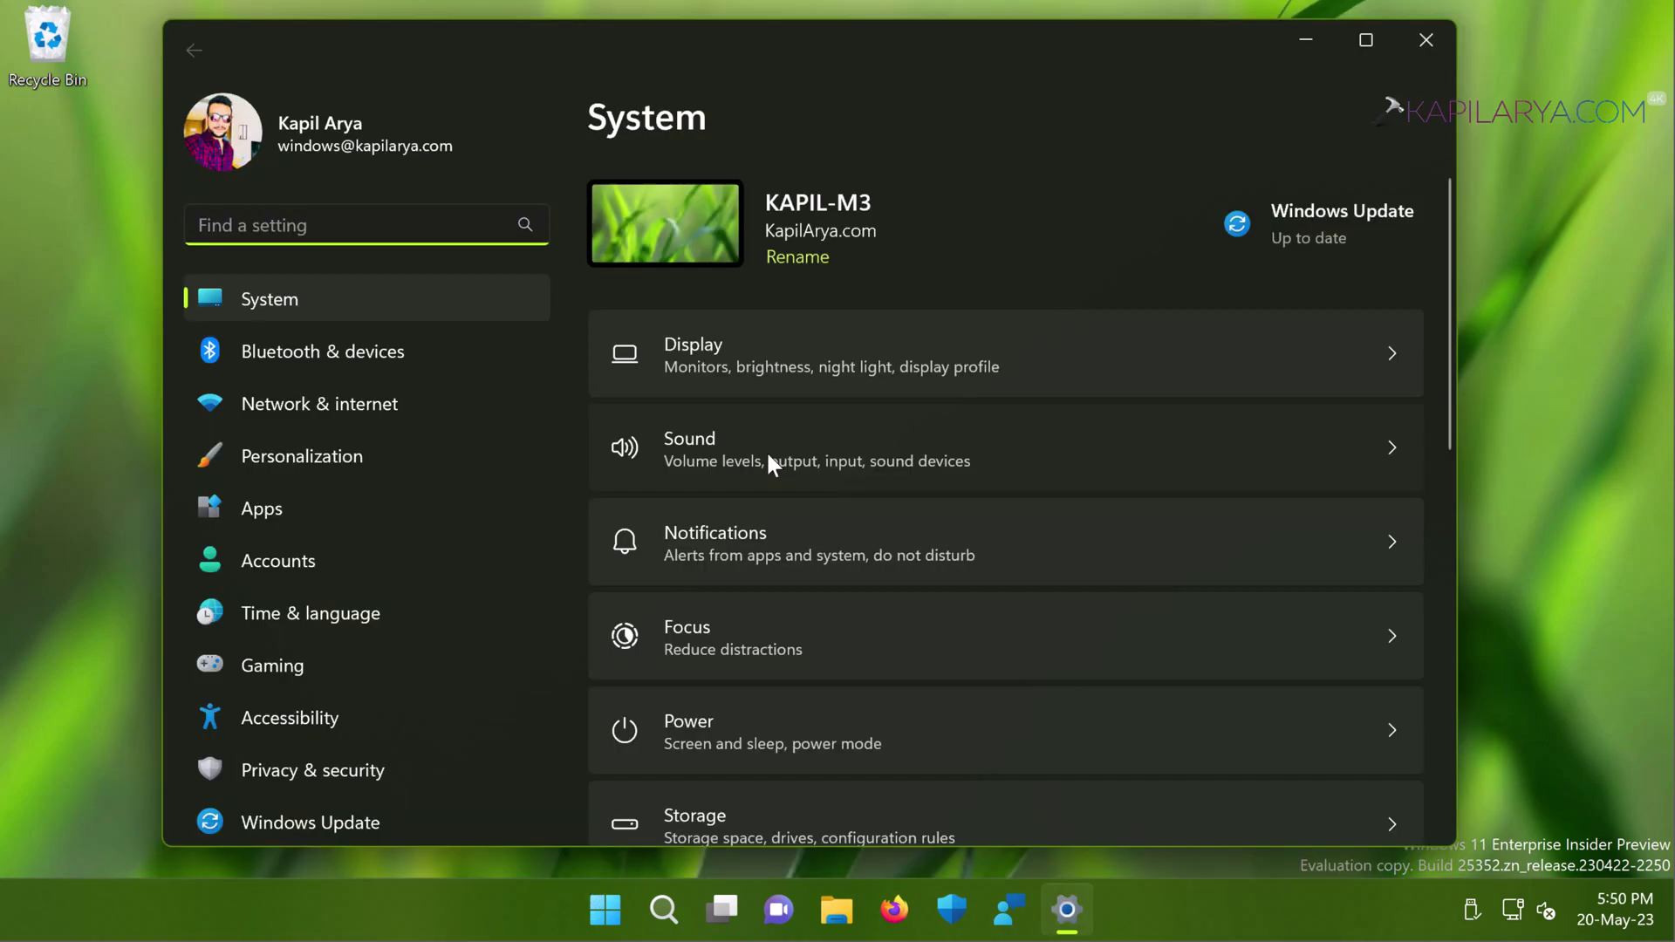
{"action": "left_click", "coordinate": [768, 454]}
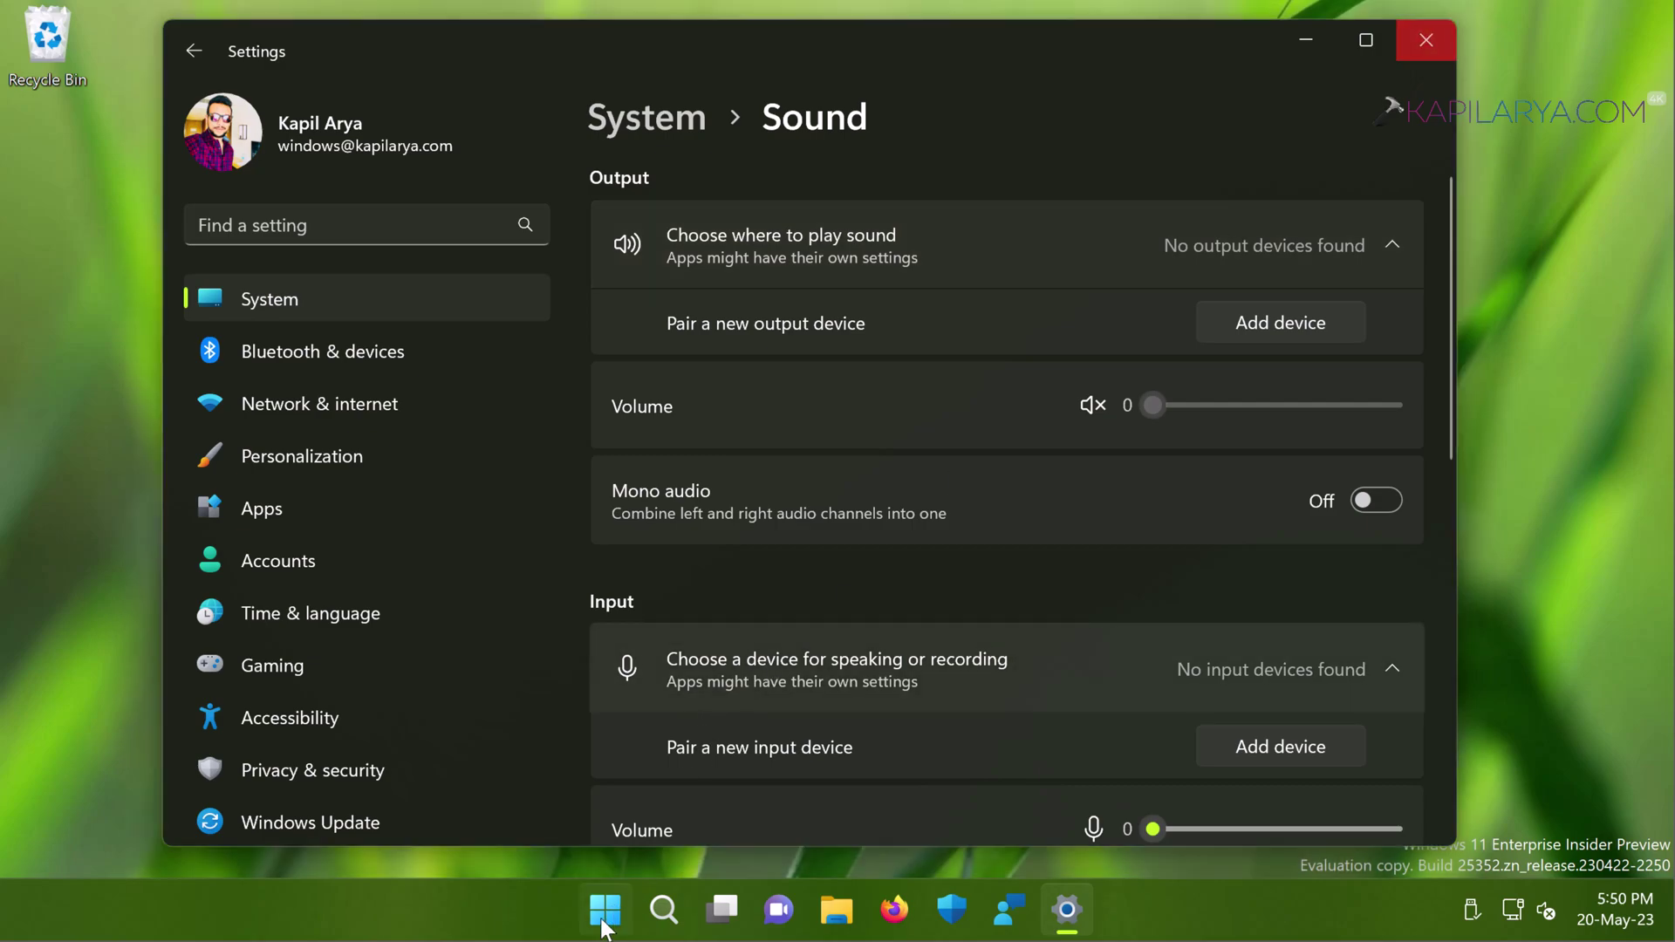
{"action": "key", "text": "alt+F4"}
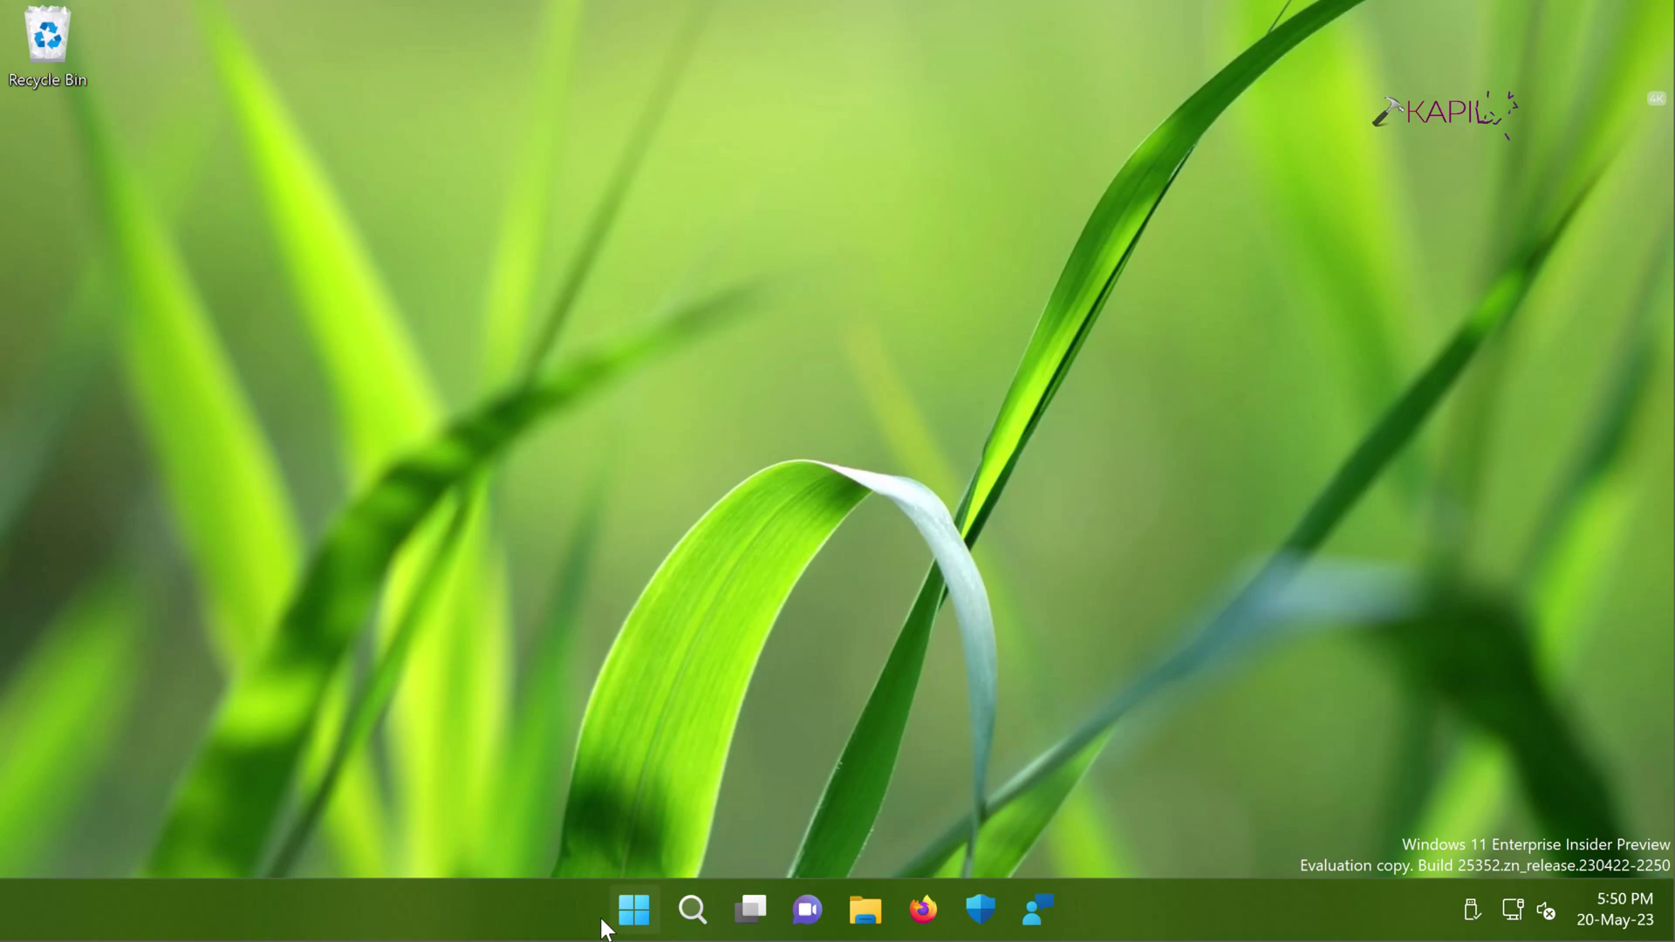
Open Device Manager from Win+X and select the Unknown device under Sound, video and game controllers
{"action": "right_click", "coordinate": [604, 927]}
{"action": "right_click", "coordinate": [638, 918]}
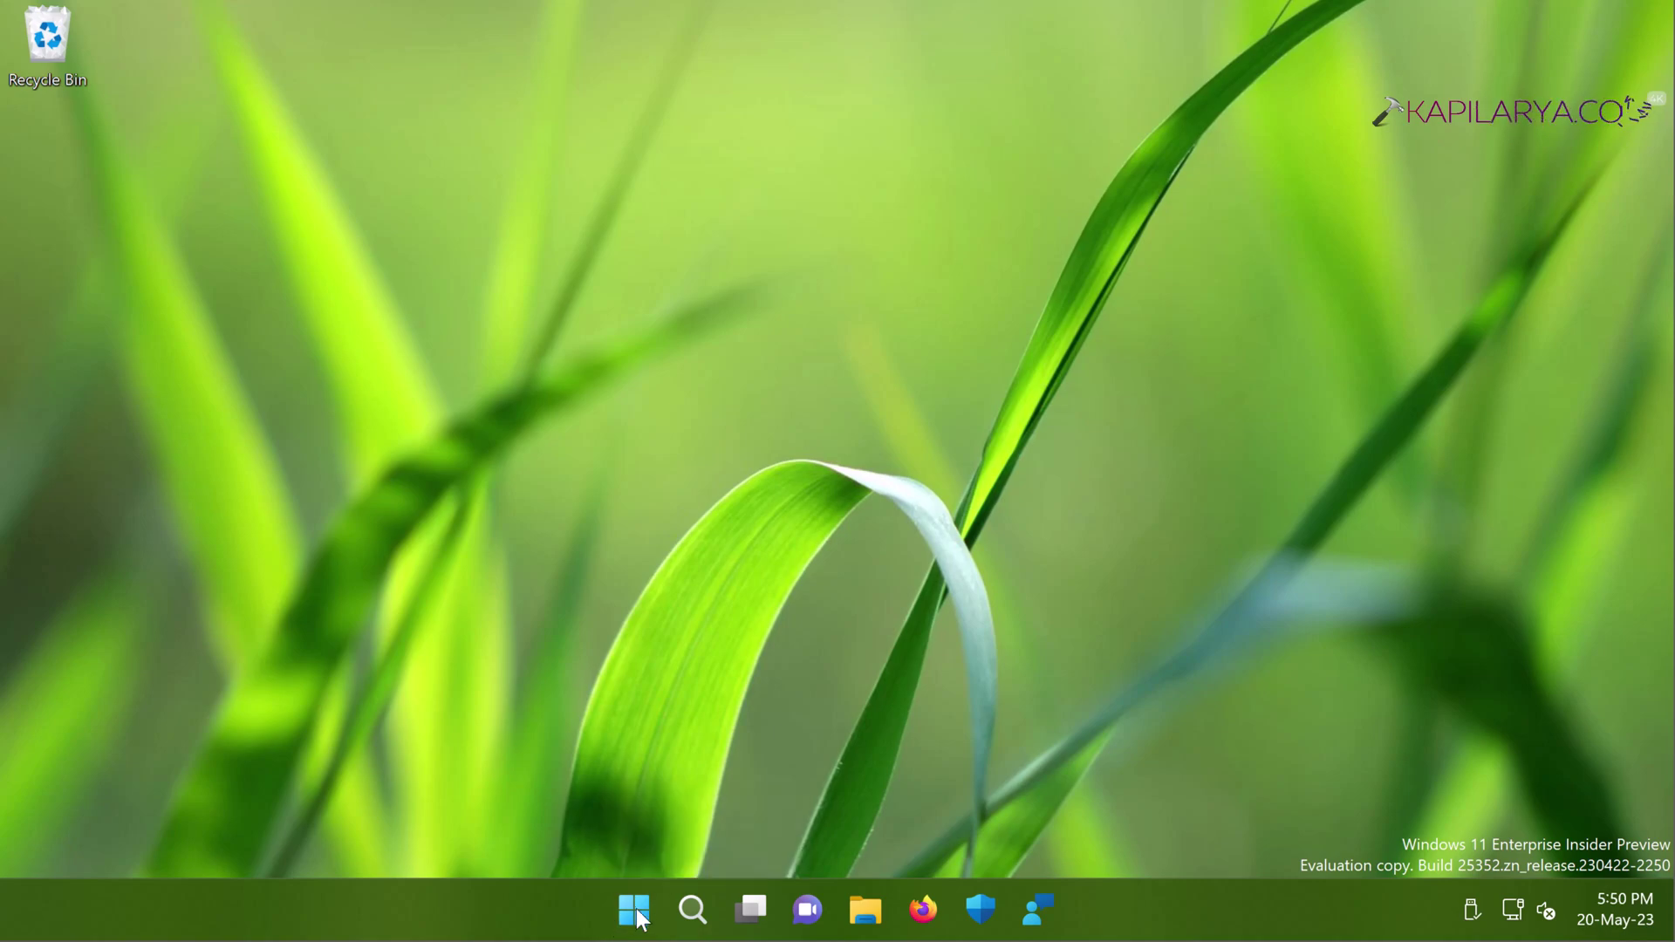
{"action": "right_click", "coordinate": [638, 918]}
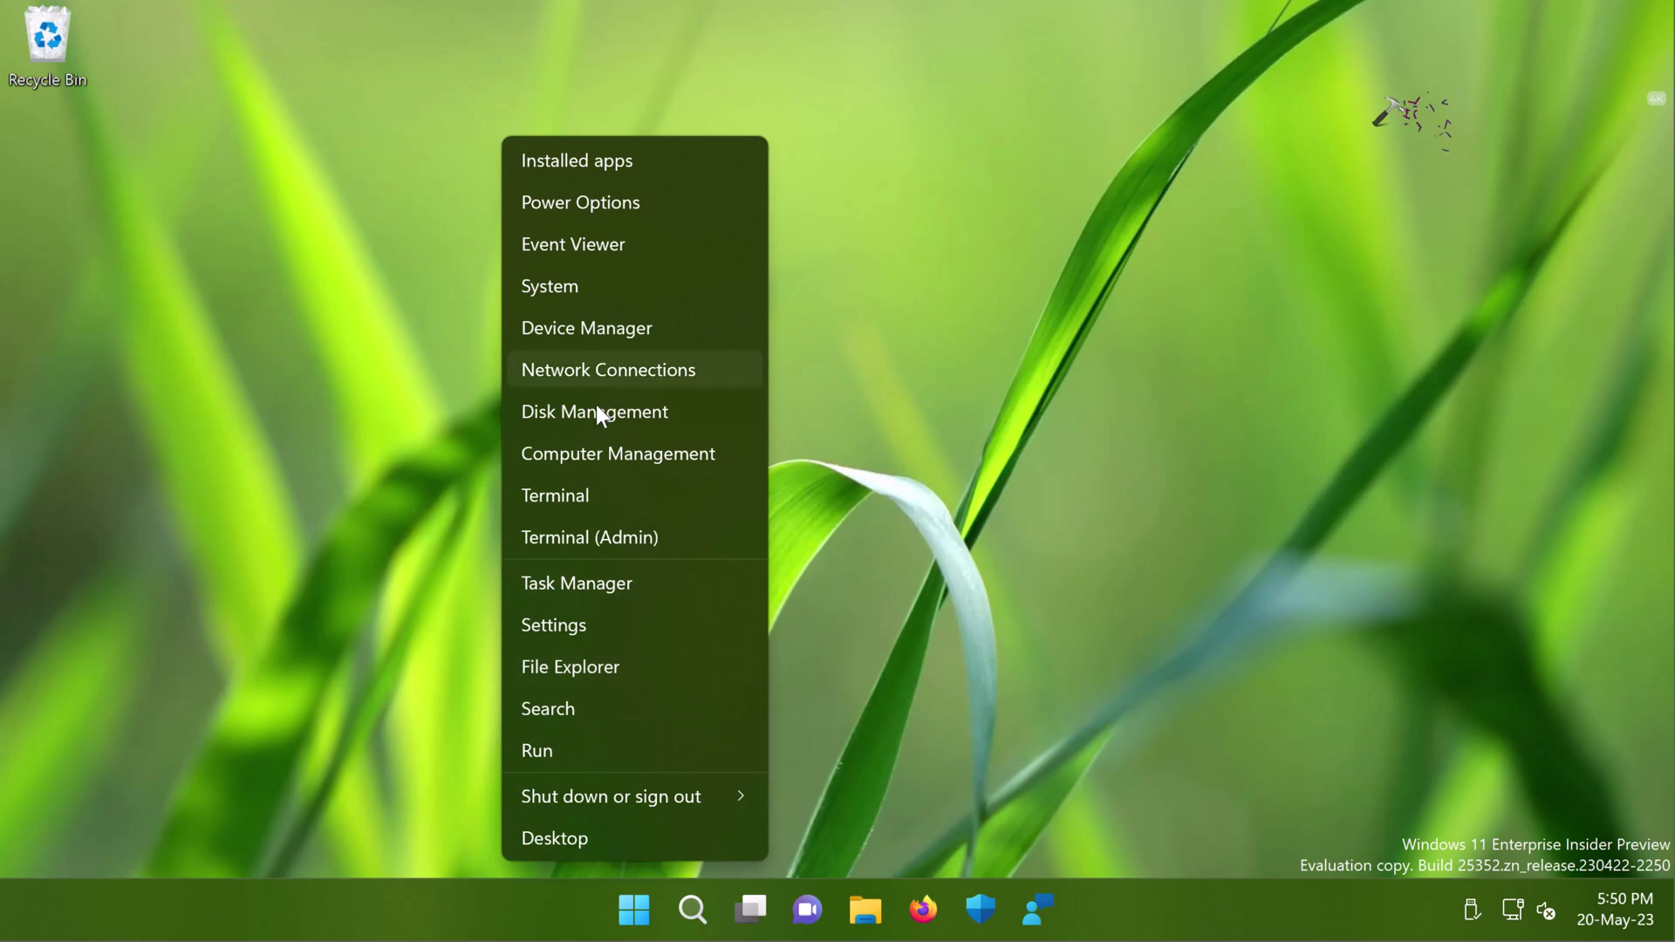
{"action": "left_click", "coordinate": [575, 332]}
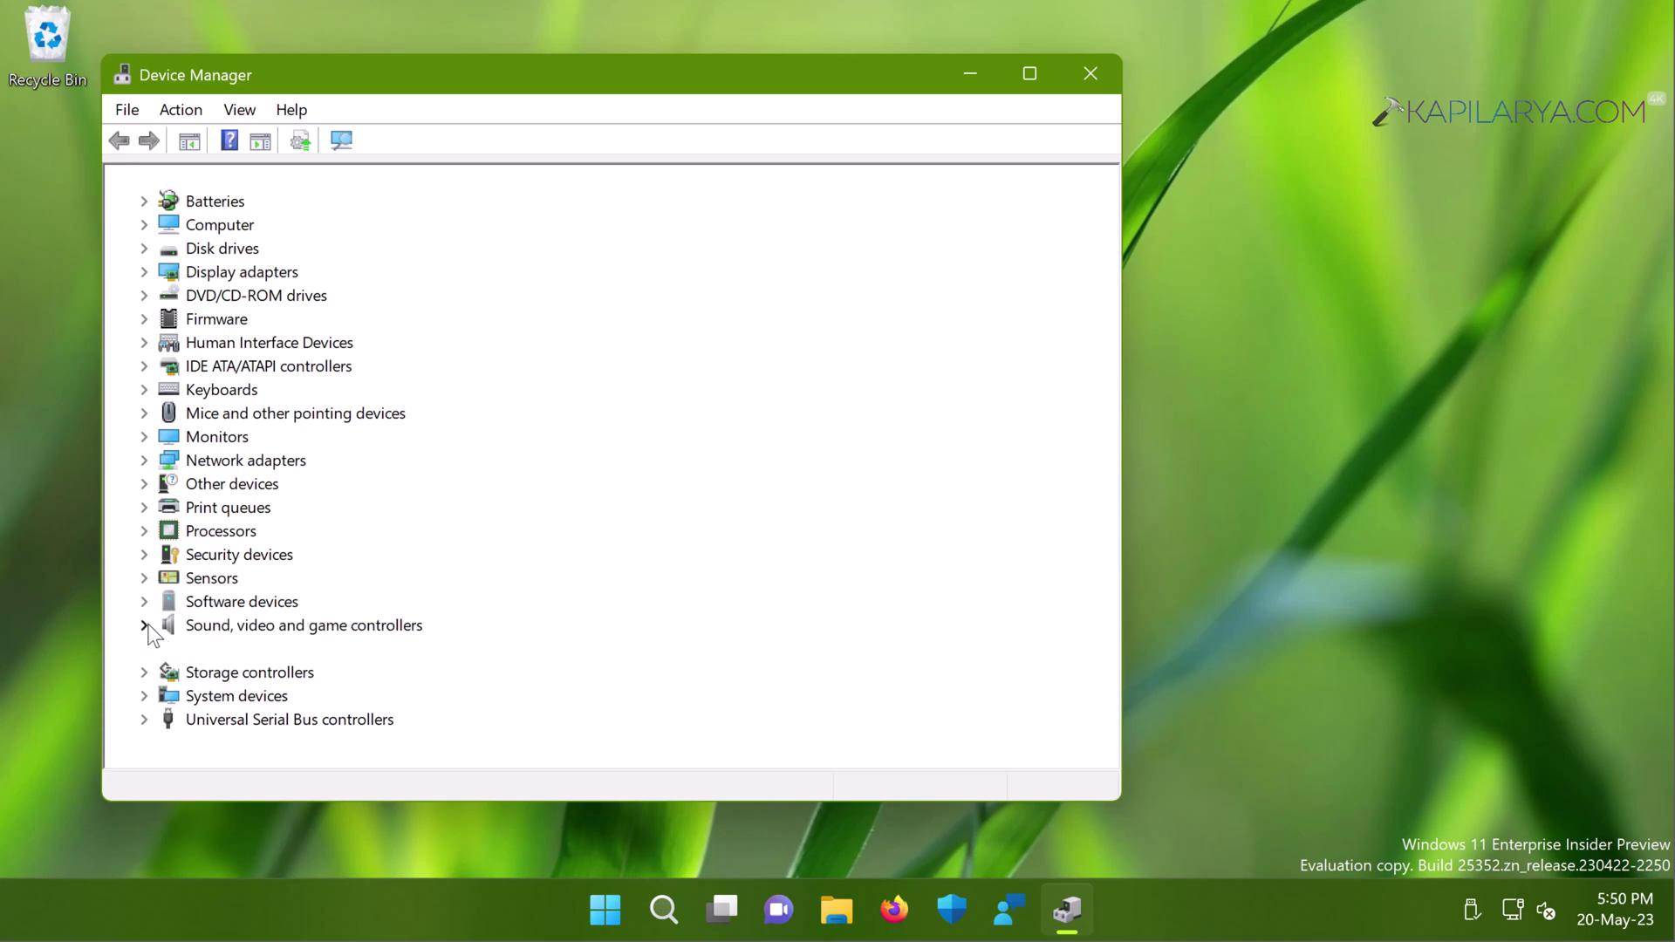
{"action": "left_click", "coordinate": [302, 651]}
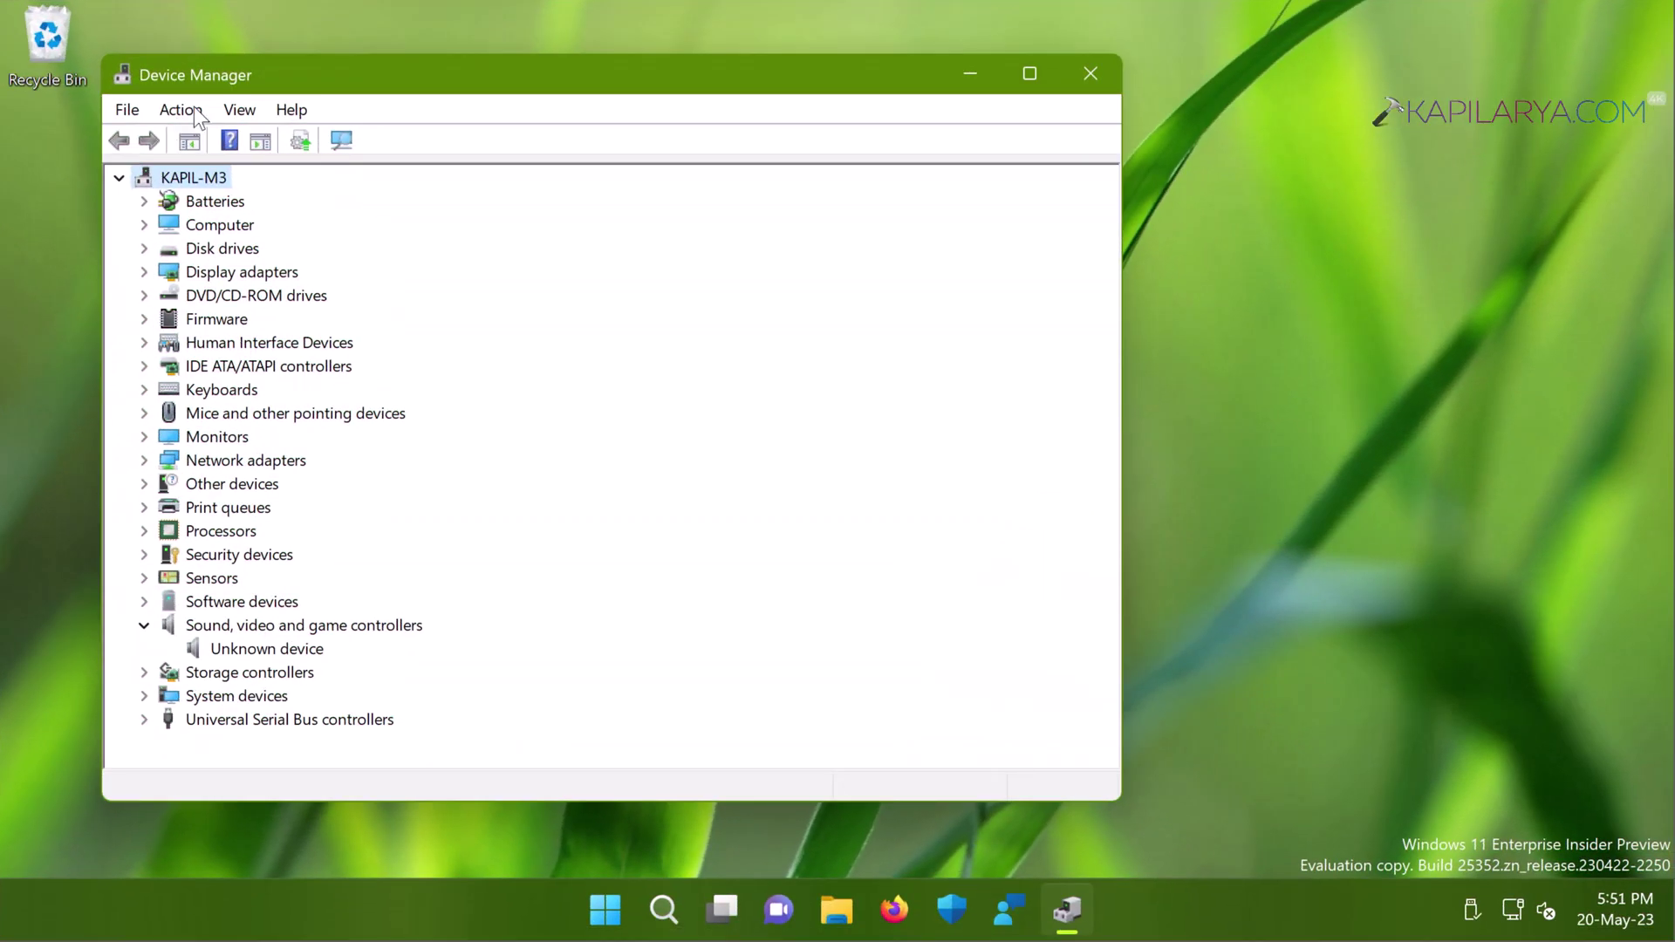
Start Add legacy hardware and choose to install hardware manually selected from a list
{"action": "left_click", "coordinate": [195, 116]}
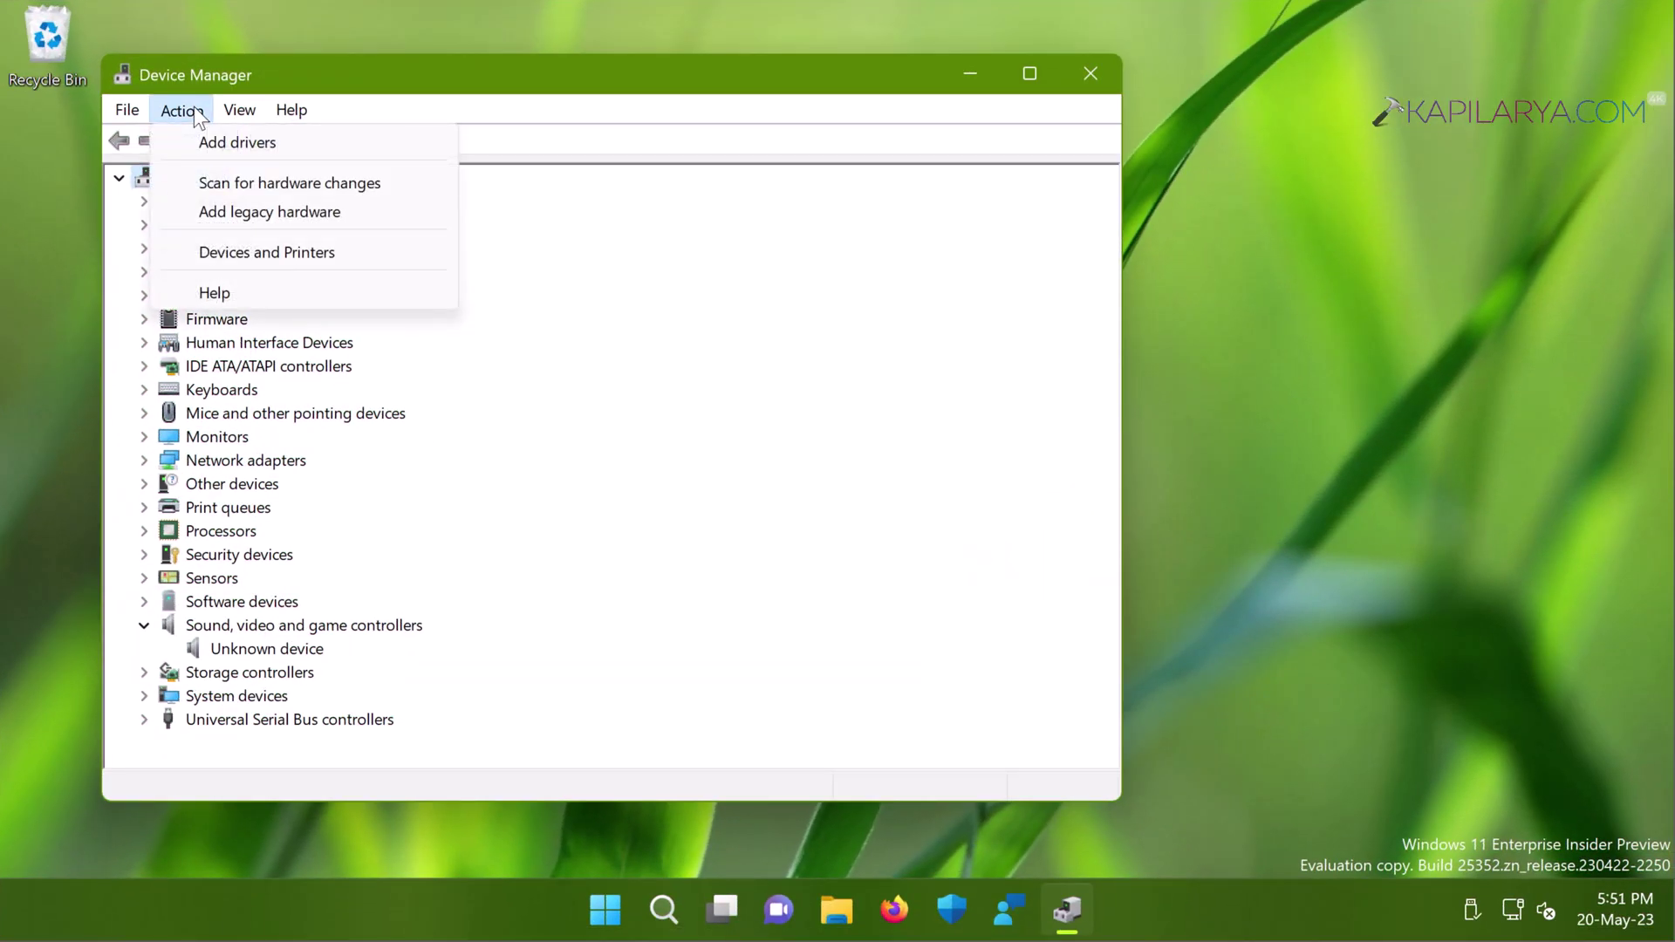
{"action": "left_click", "coordinate": [323, 218]}
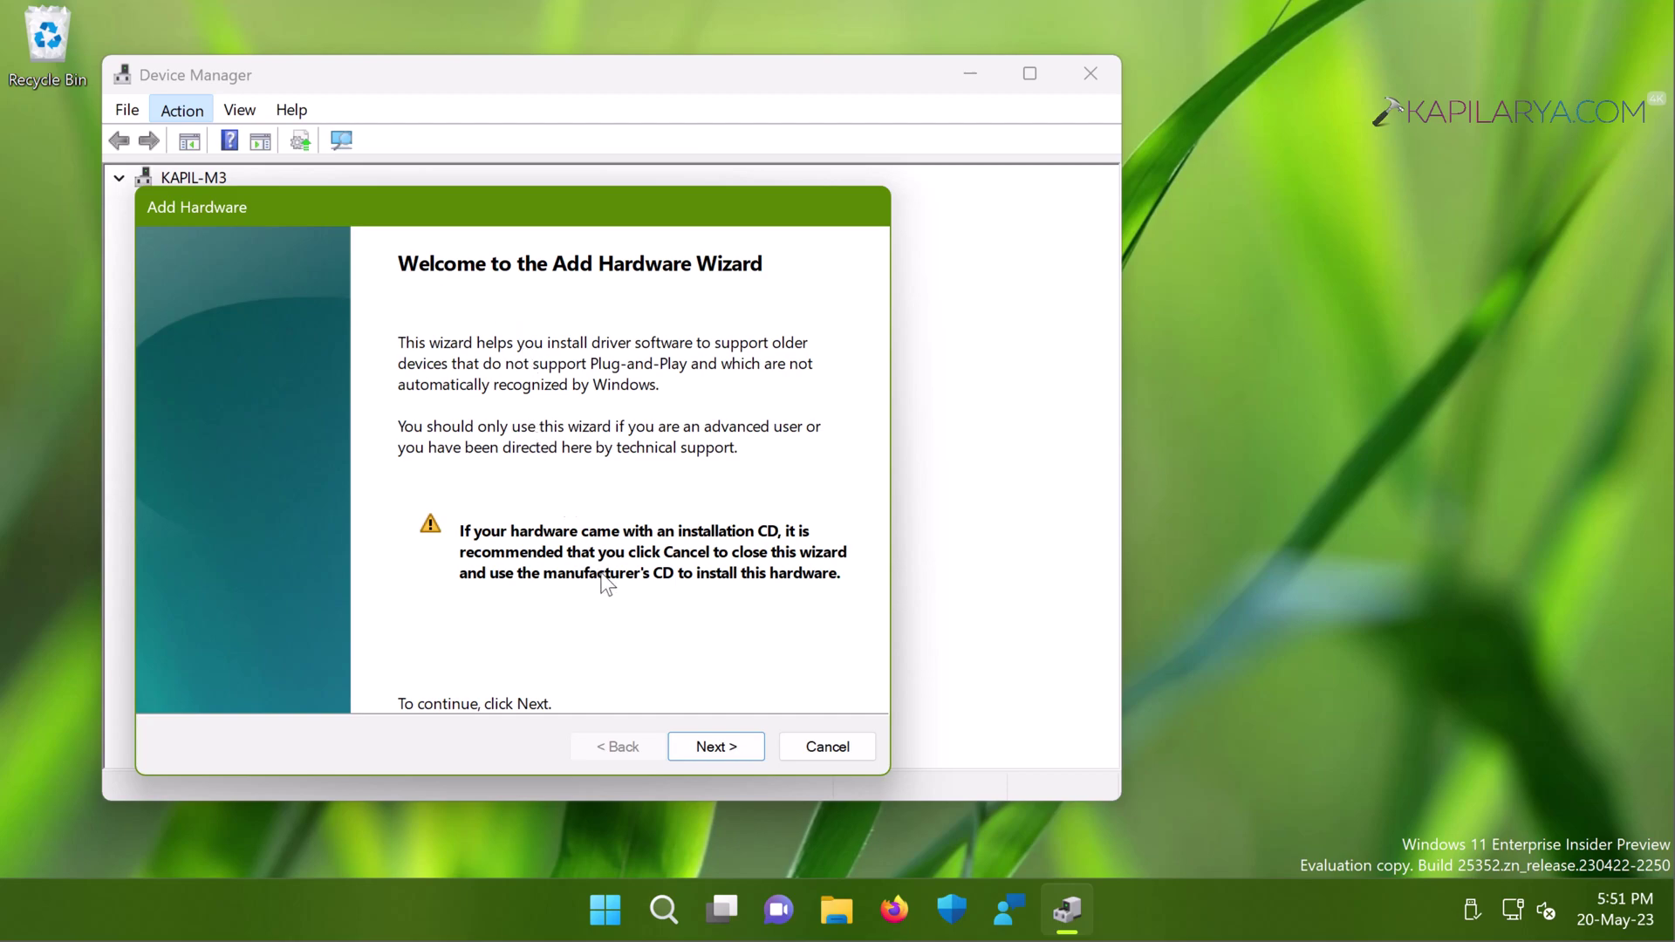
{"action": "left_click", "coordinate": [688, 748]}
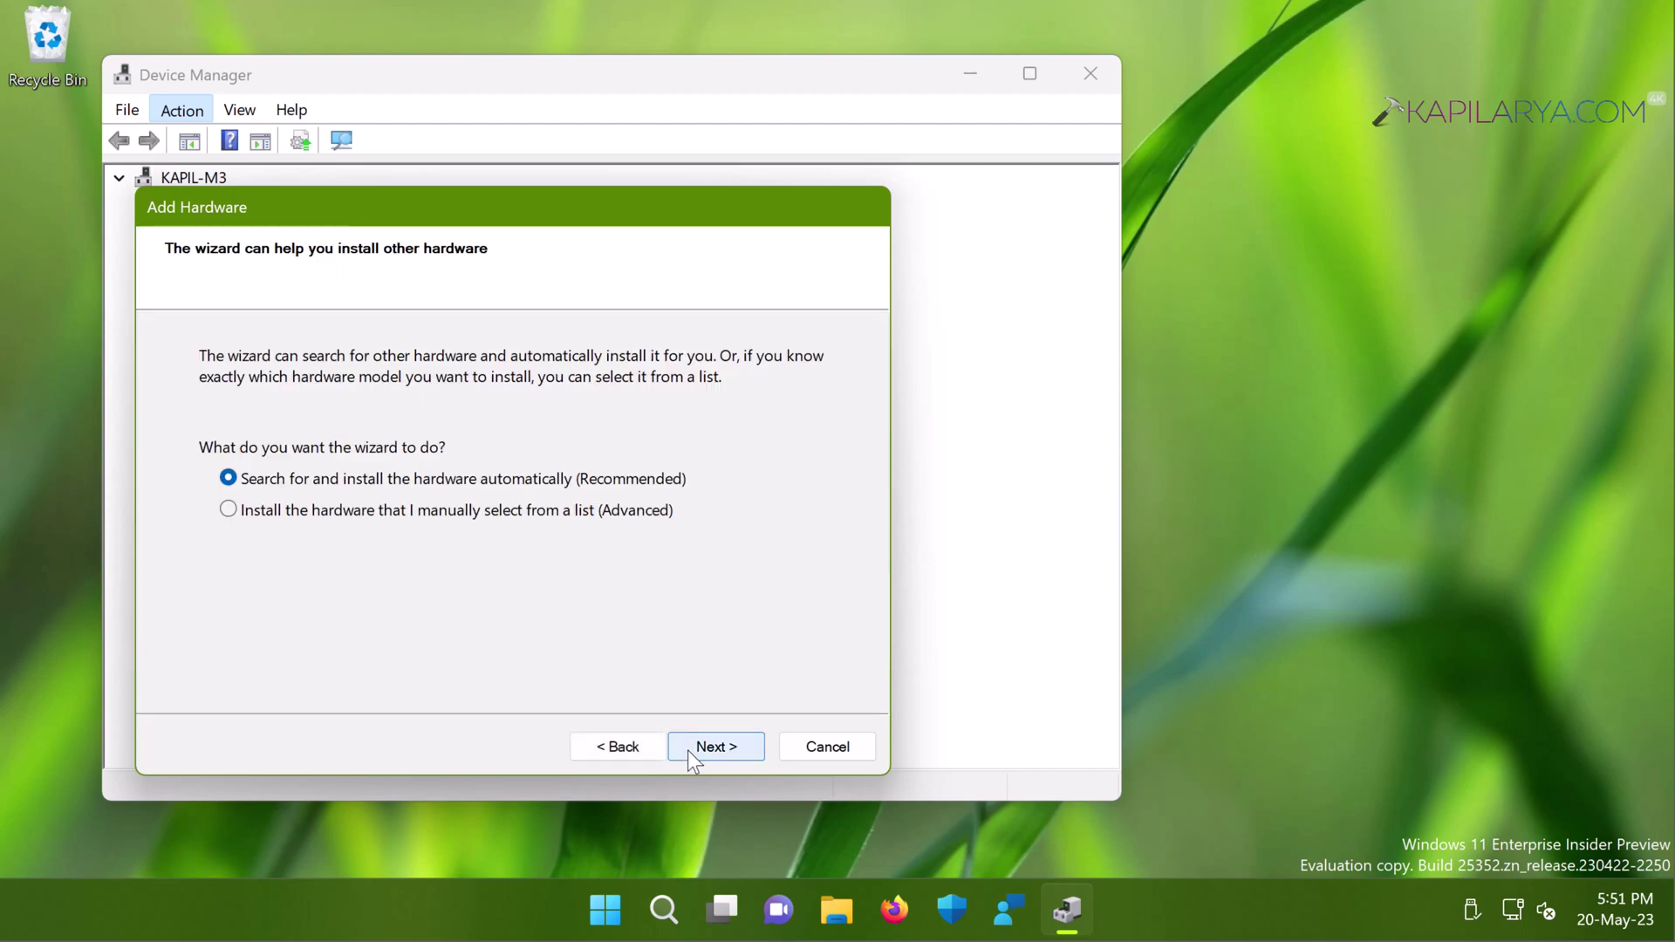
{"action": "left_click", "coordinate": [503, 522]}
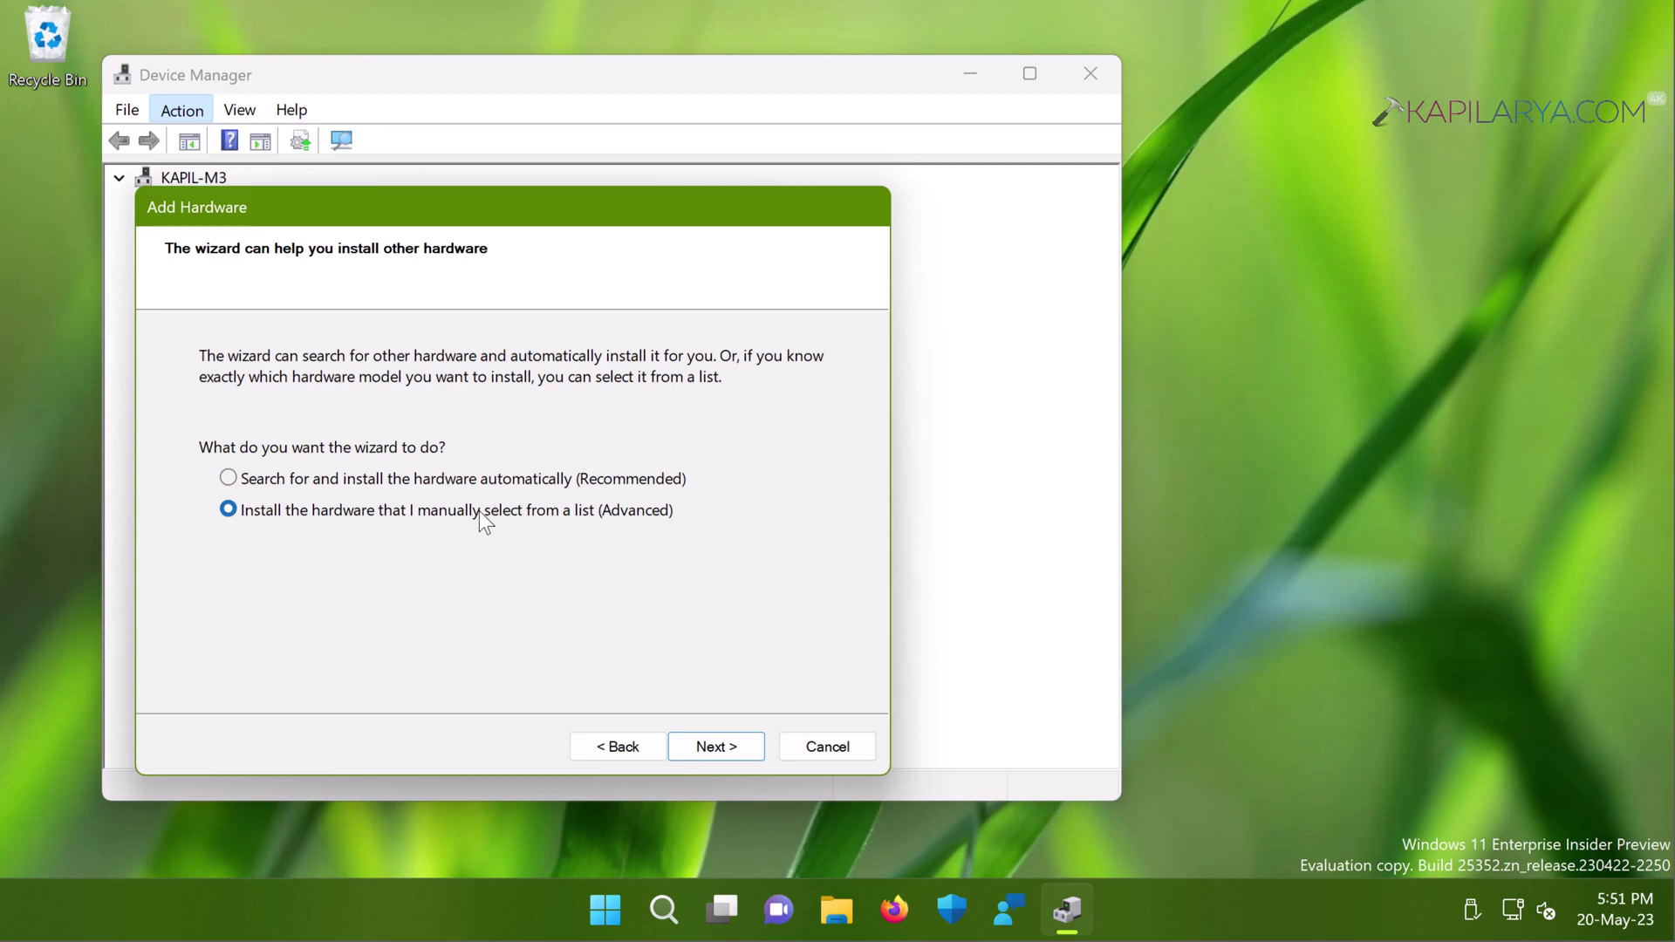
{"action": "left_click", "coordinate": [682, 750]}
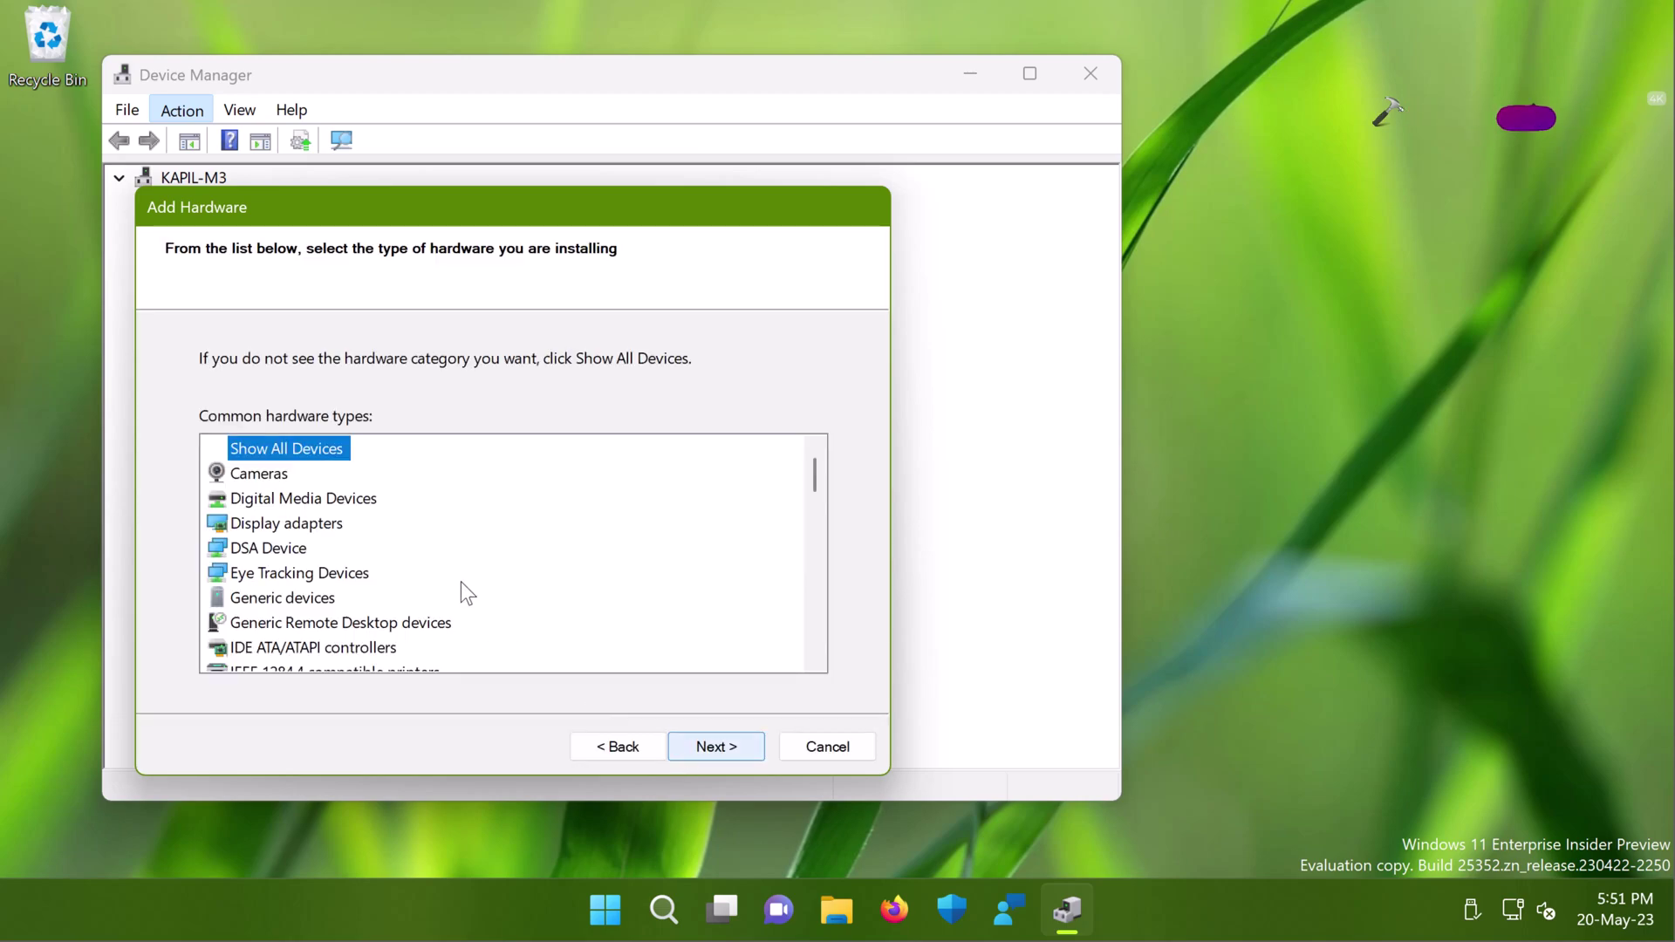
Pick Sound, video and game controllers as the hardware type
{"action": "scroll", "coordinate": [461, 581], "scroll_direction": "down", "scroll_amount": 2}
{"action": "scroll", "coordinate": [461, 581], "scroll_direction": "down", "scroll_amount": 5}
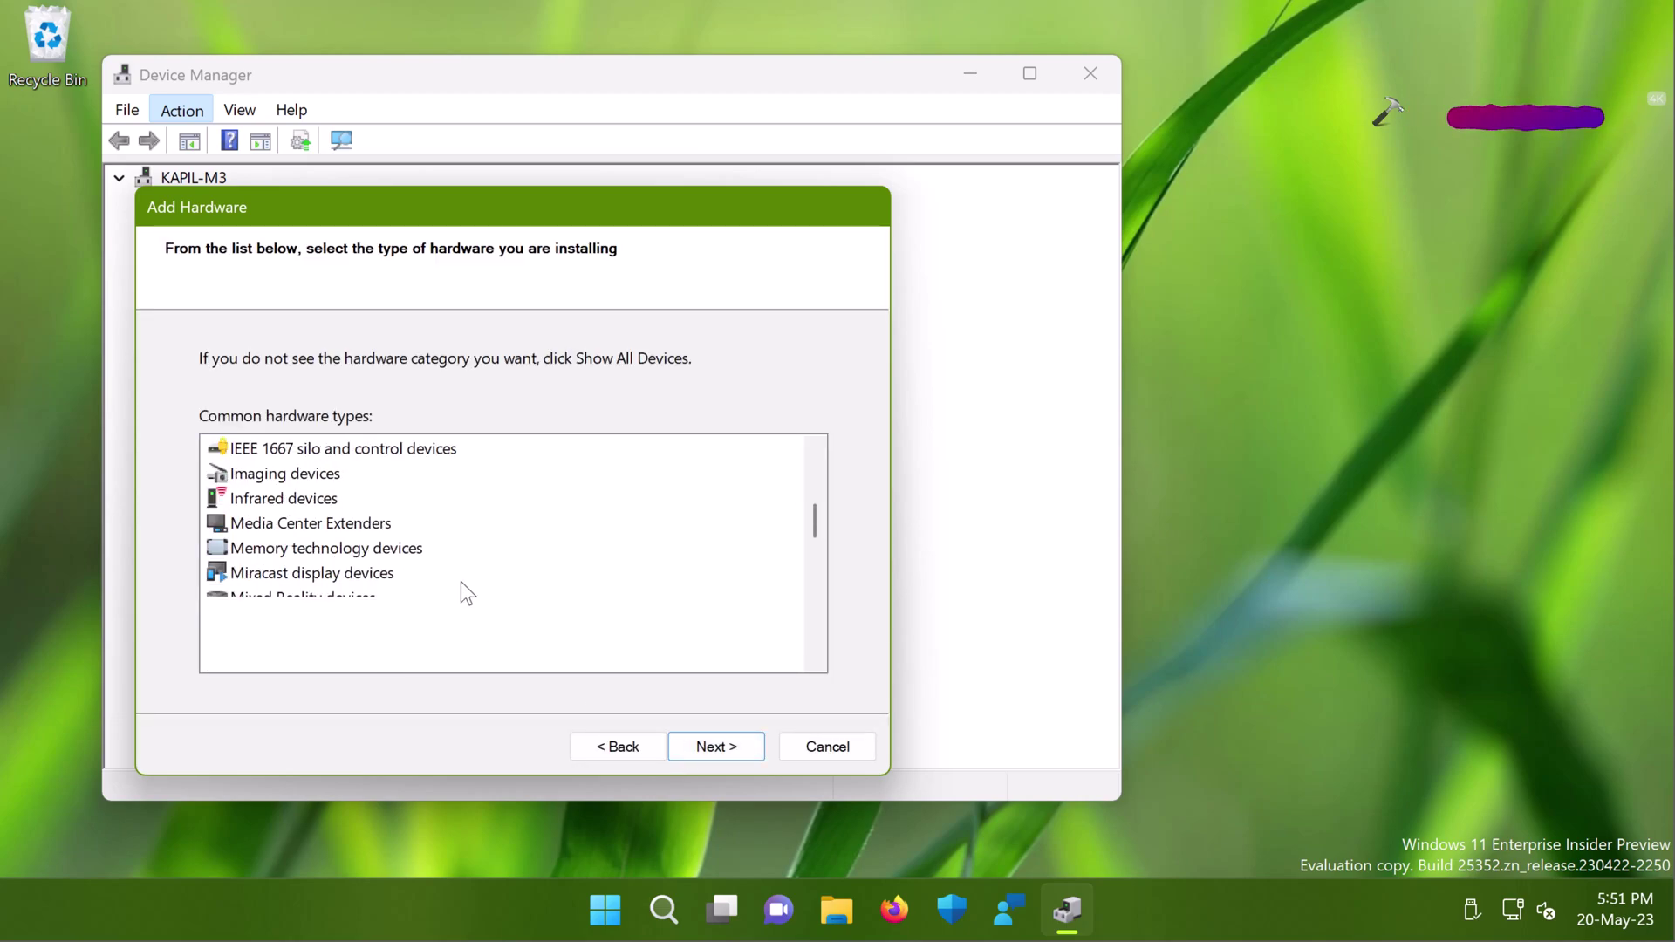
{"action": "scroll", "coordinate": [462, 583], "scroll_direction": "down", "scroll_amount": 2}
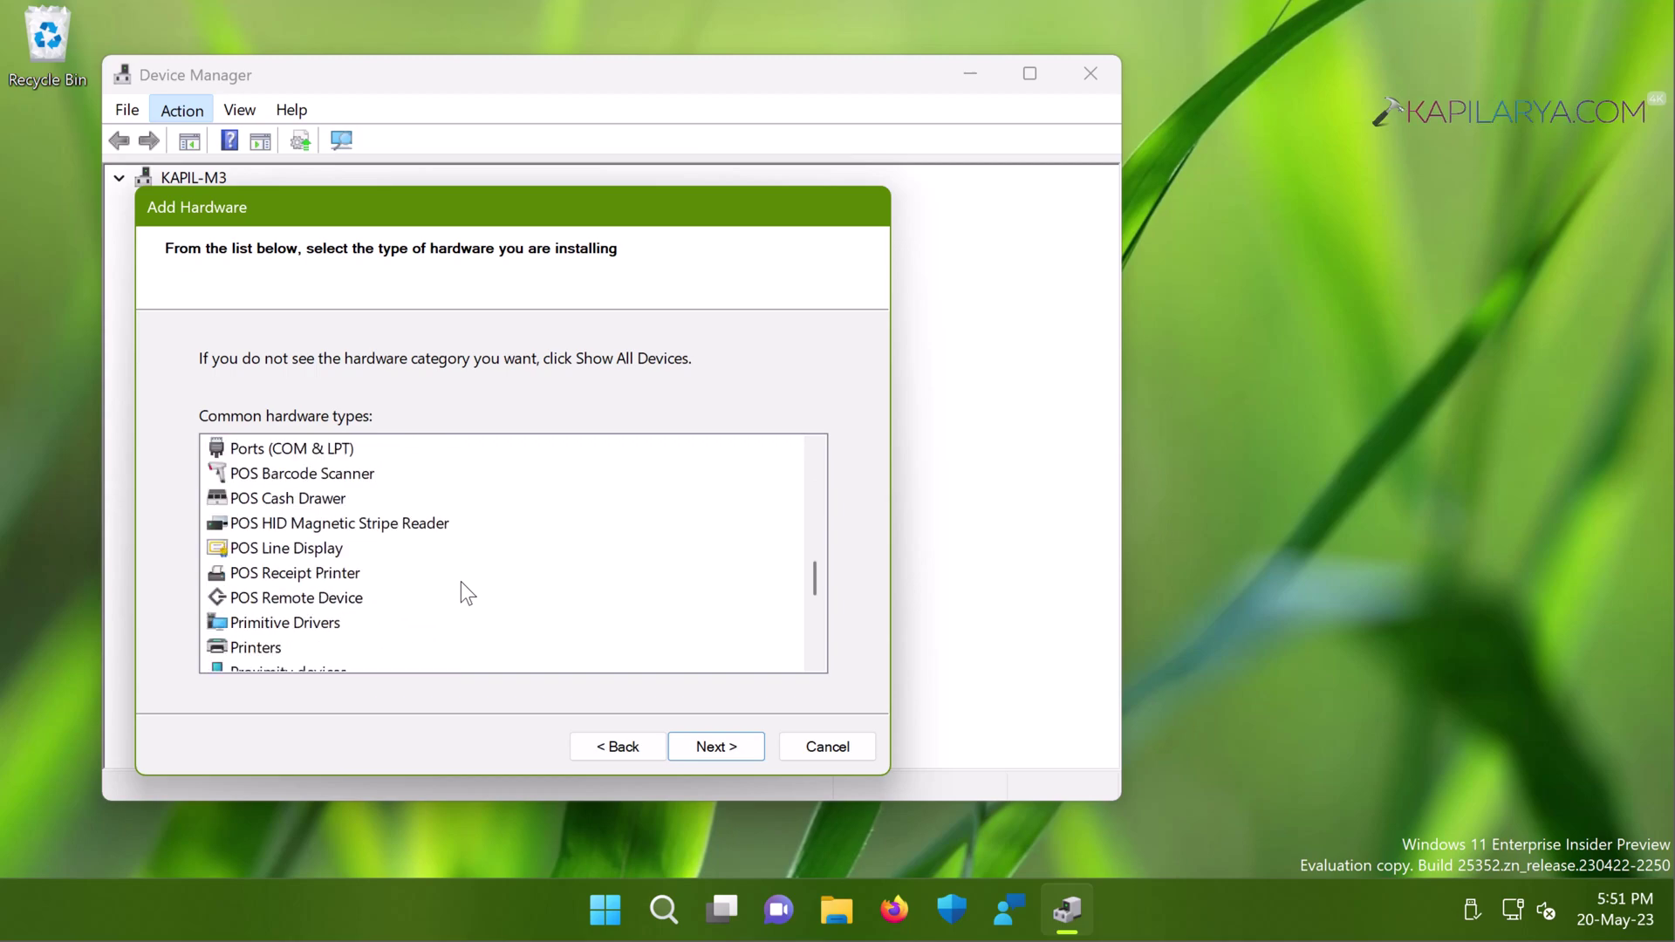
{"action": "scroll", "coordinate": [462, 583], "scroll_direction": "down", "scroll_amount": 3}
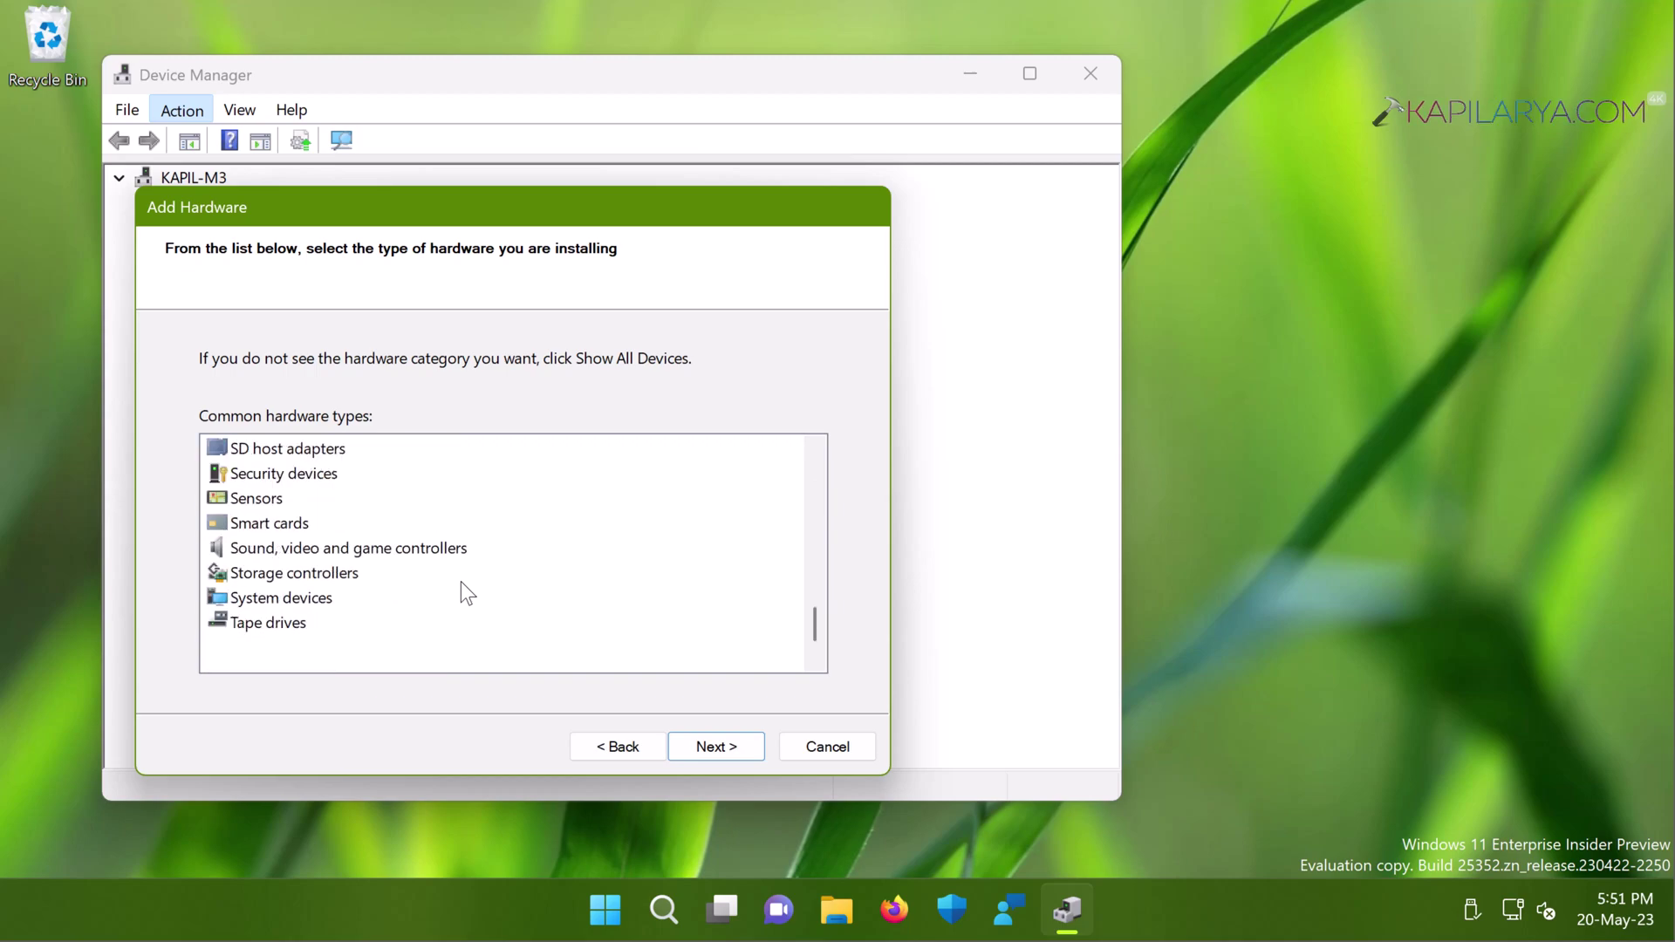
{"action": "left_click", "coordinate": [393, 553]}
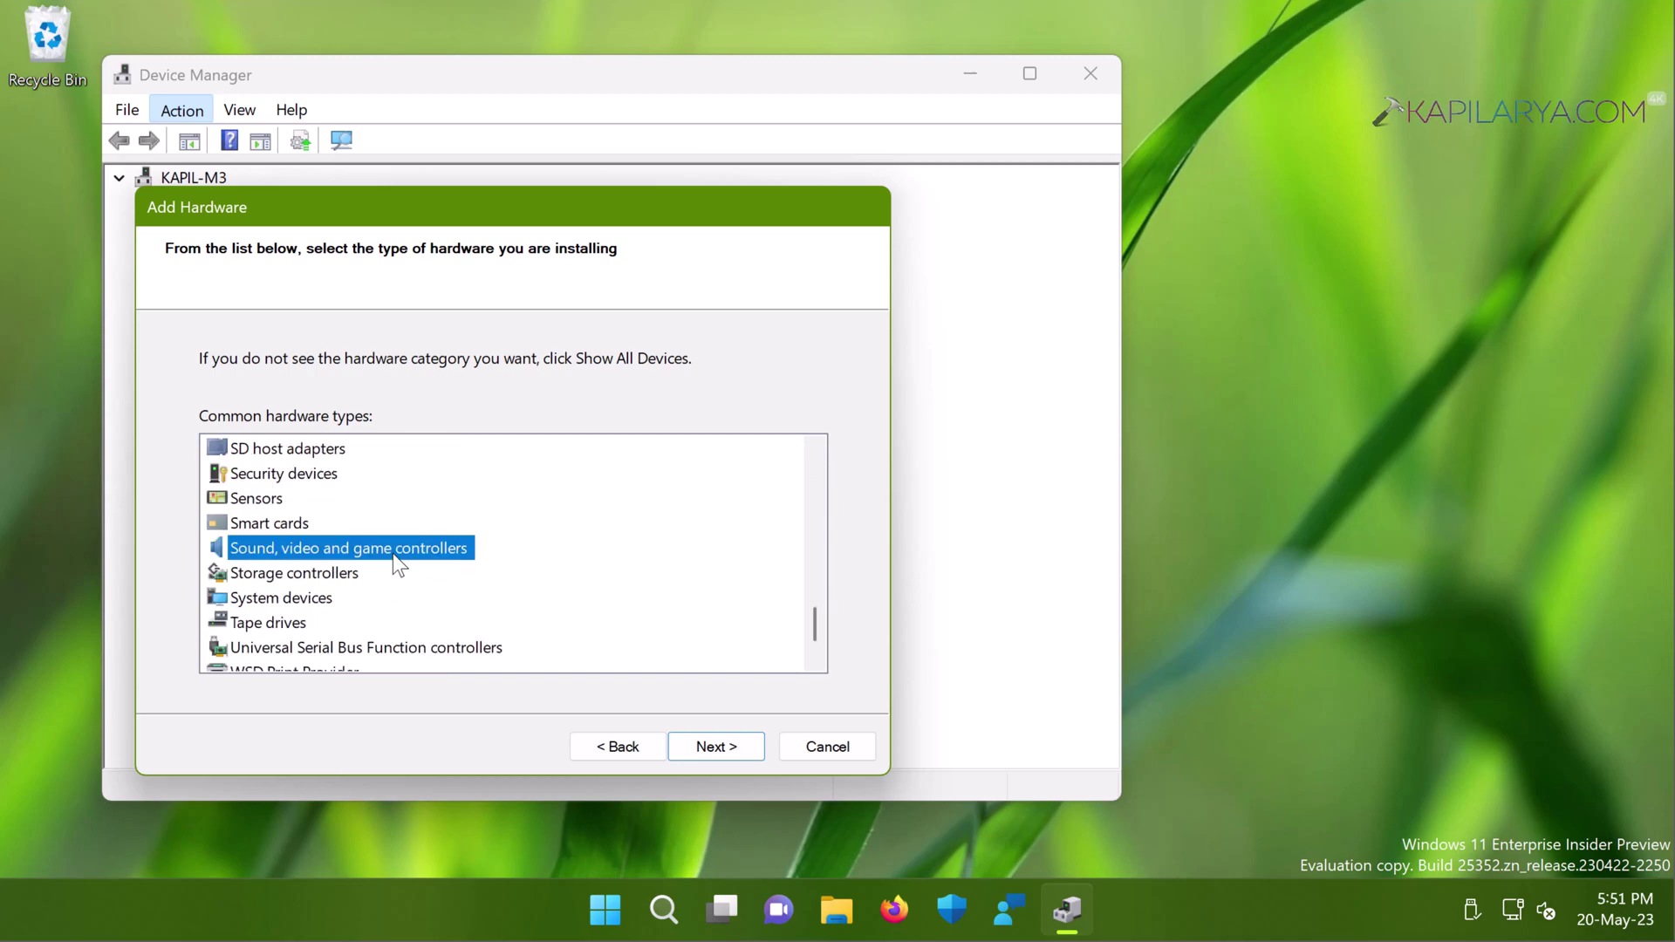
Select manufacturer Microsoft and model High Definition Audio Settings, advancing to the ready-to-install page
{"action": "left_click", "coordinate": [699, 748]}
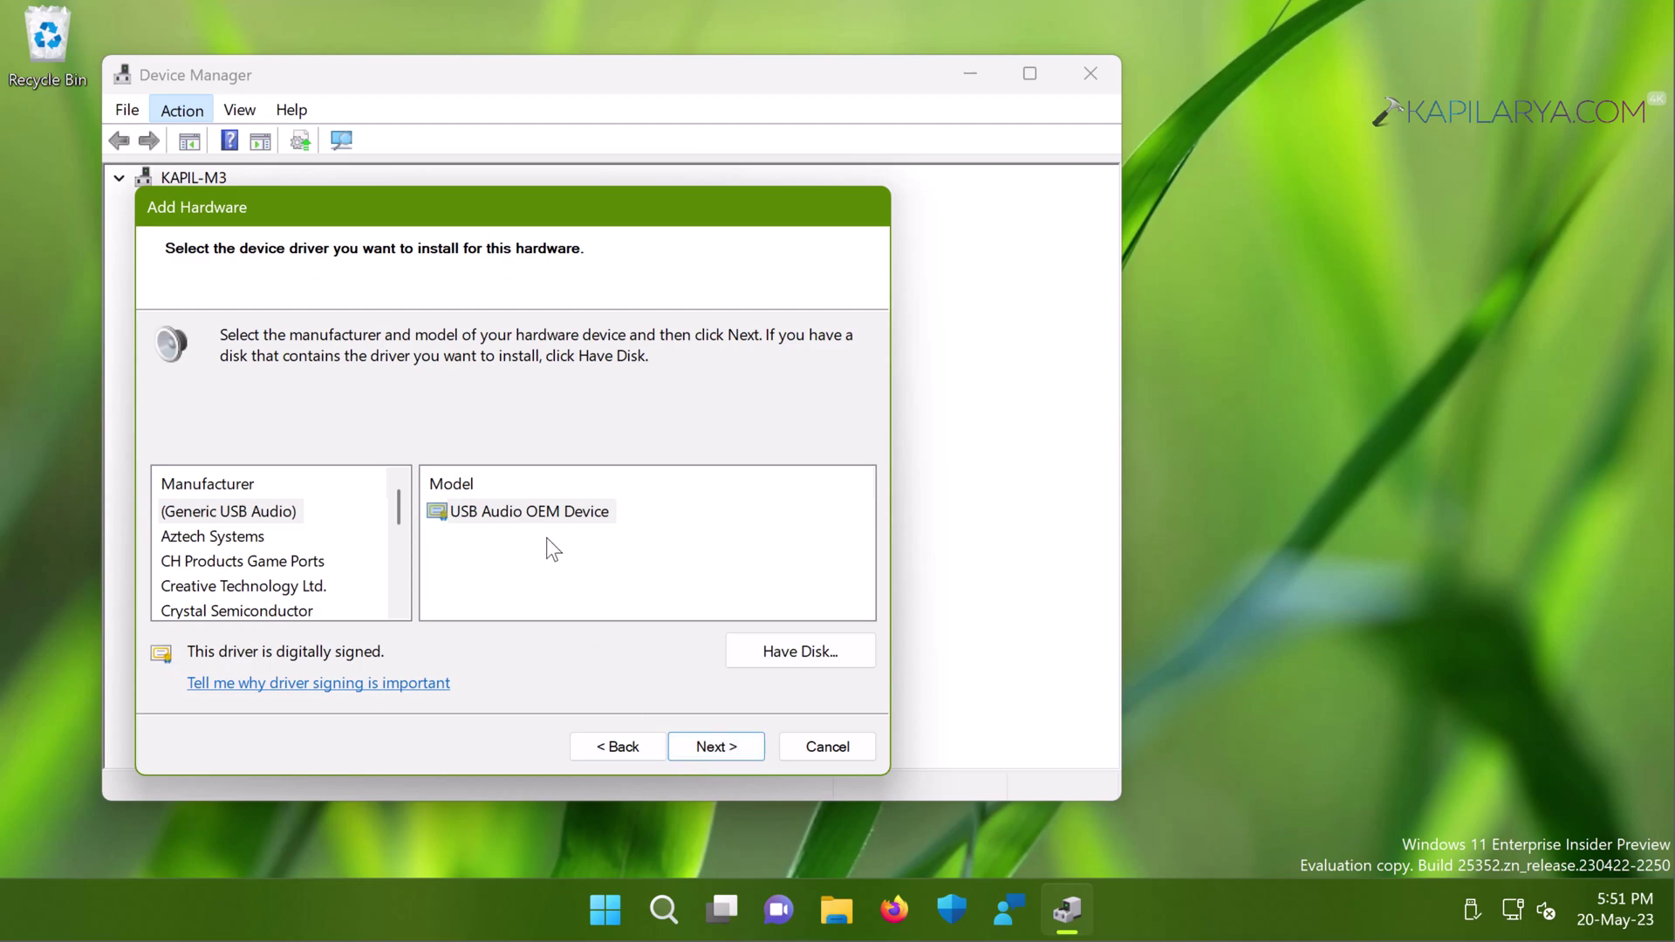
{"action": "left_click", "coordinate": [538, 513]}
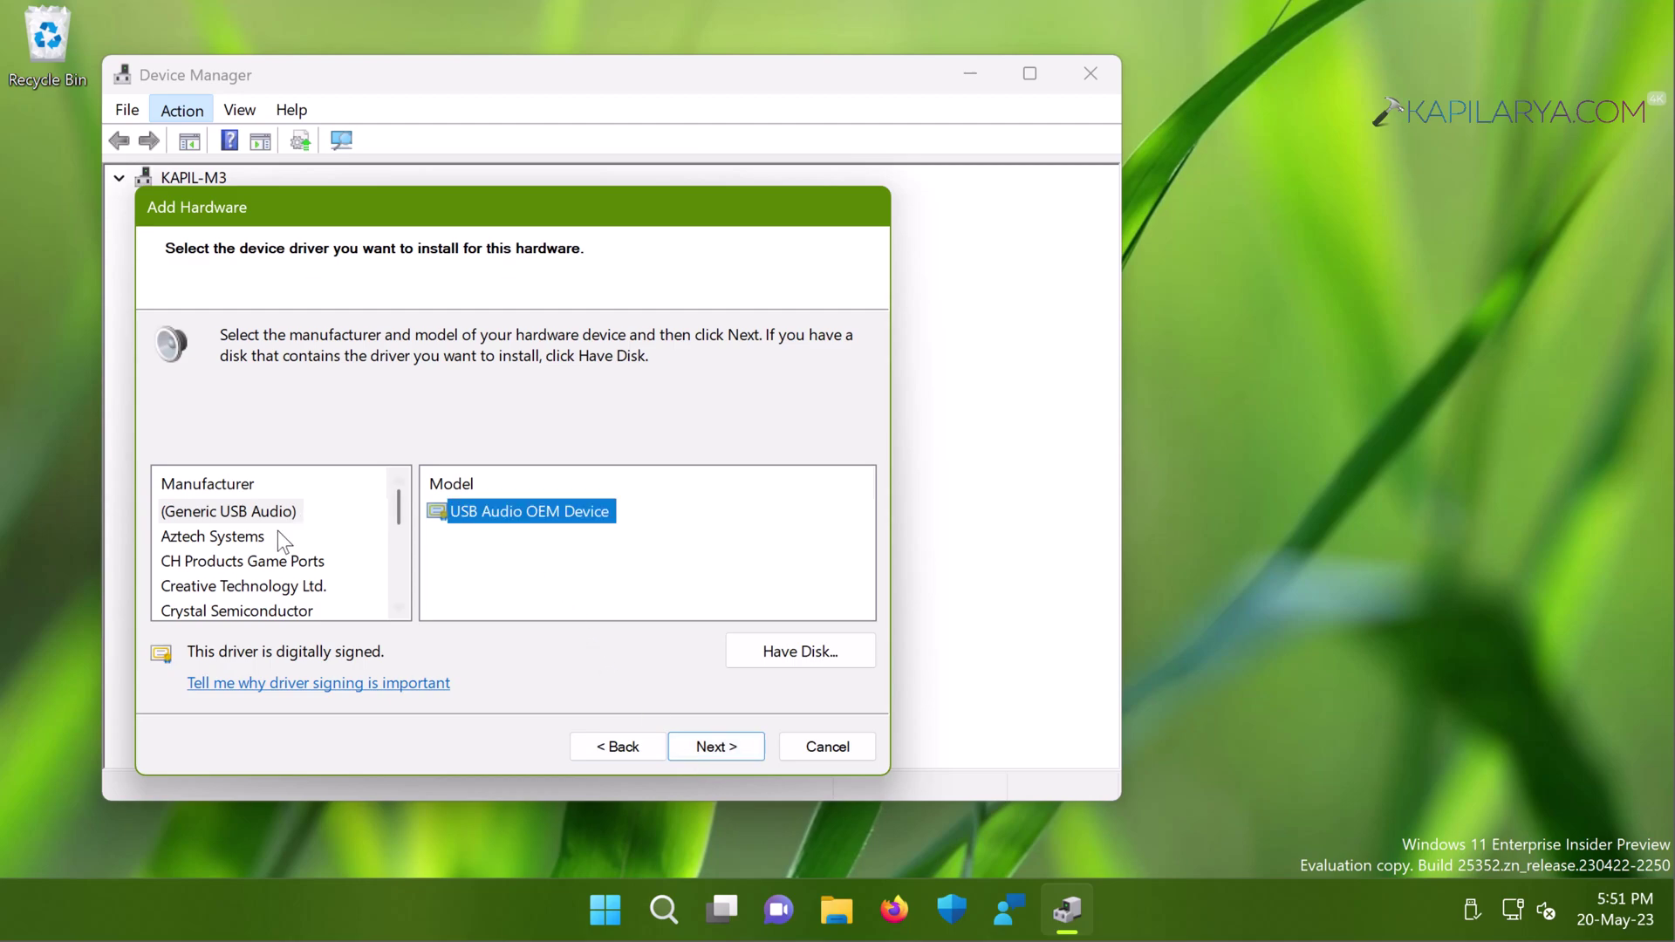
{"action": "scroll", "coordinate": [264, 583], "scroll_direction": "down", "scroll_amount": 1}
{"action": "scroll", "coordinate": [260, 571], "scroll_direction": "down", "scroll_amount": 1}
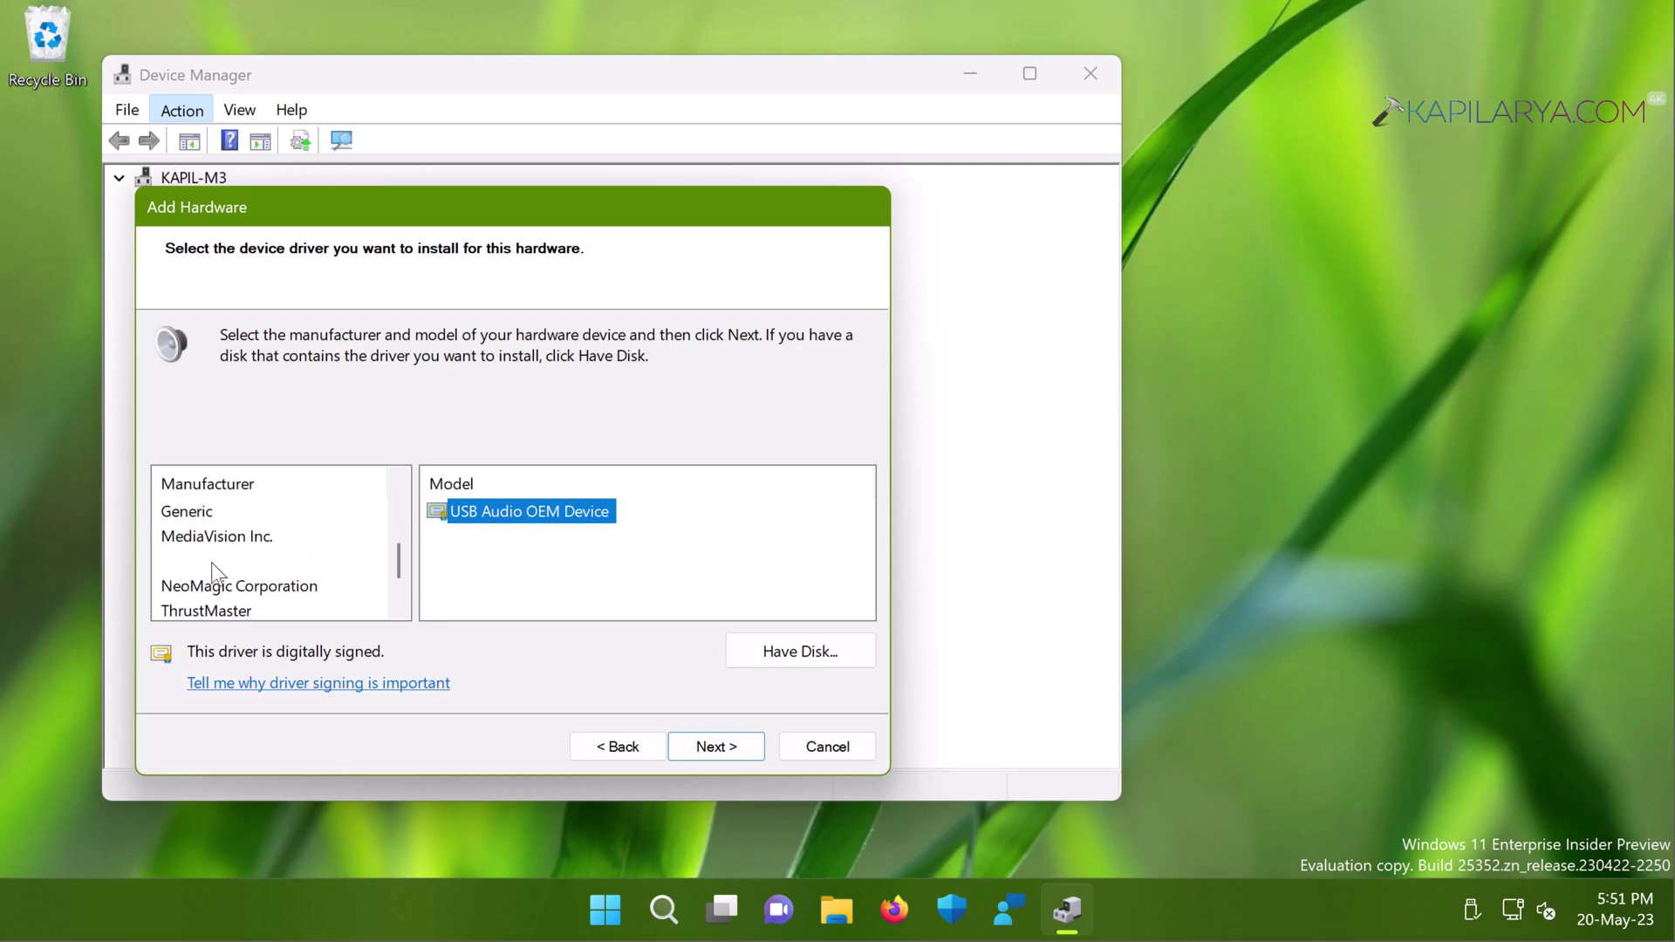
{"action": "left_click", "coordinate": [211, 561]}
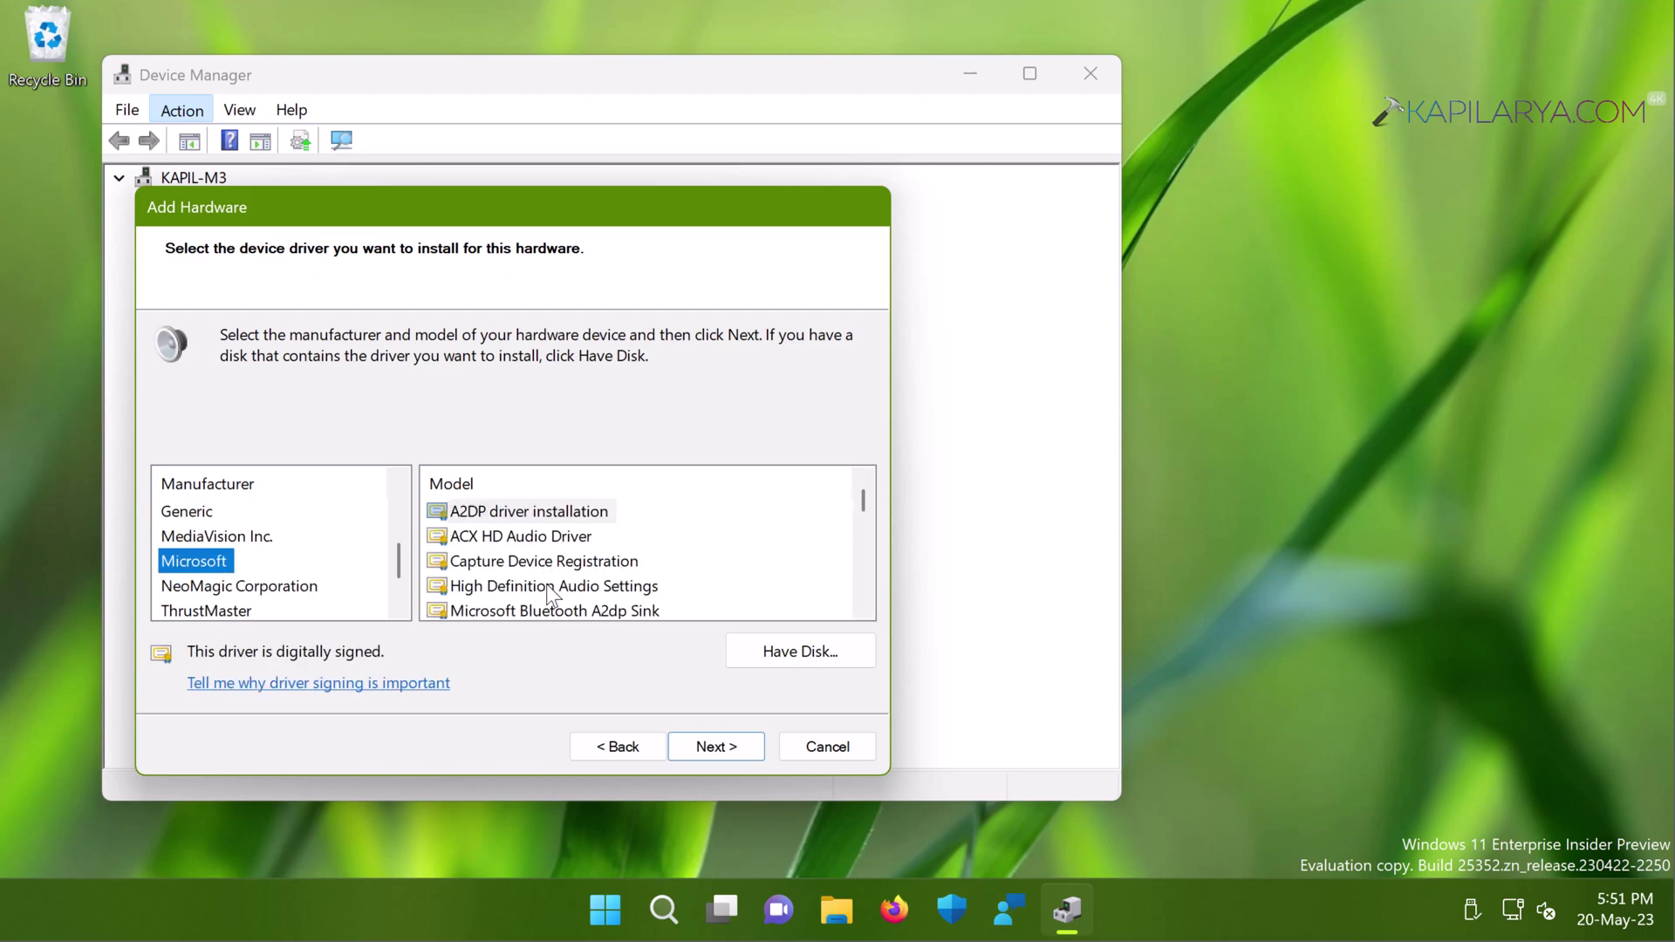
{"action": "left_click", "coordinate": [548, 586]}
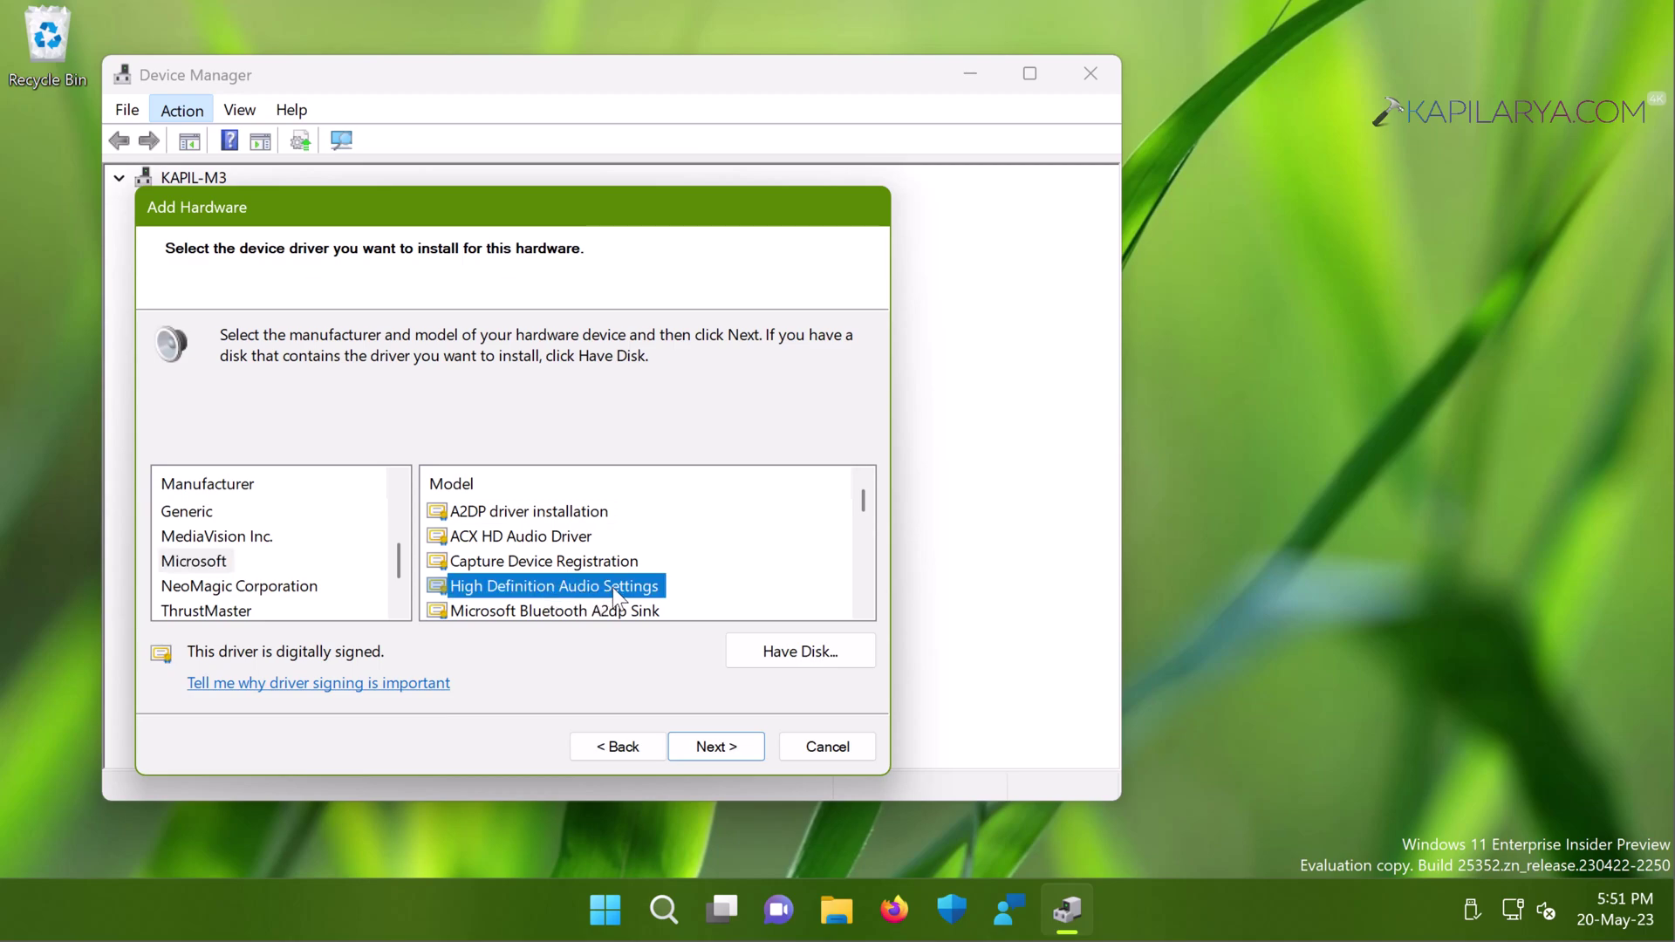
{"action": "left_click", "coordinate": [707, 747]}
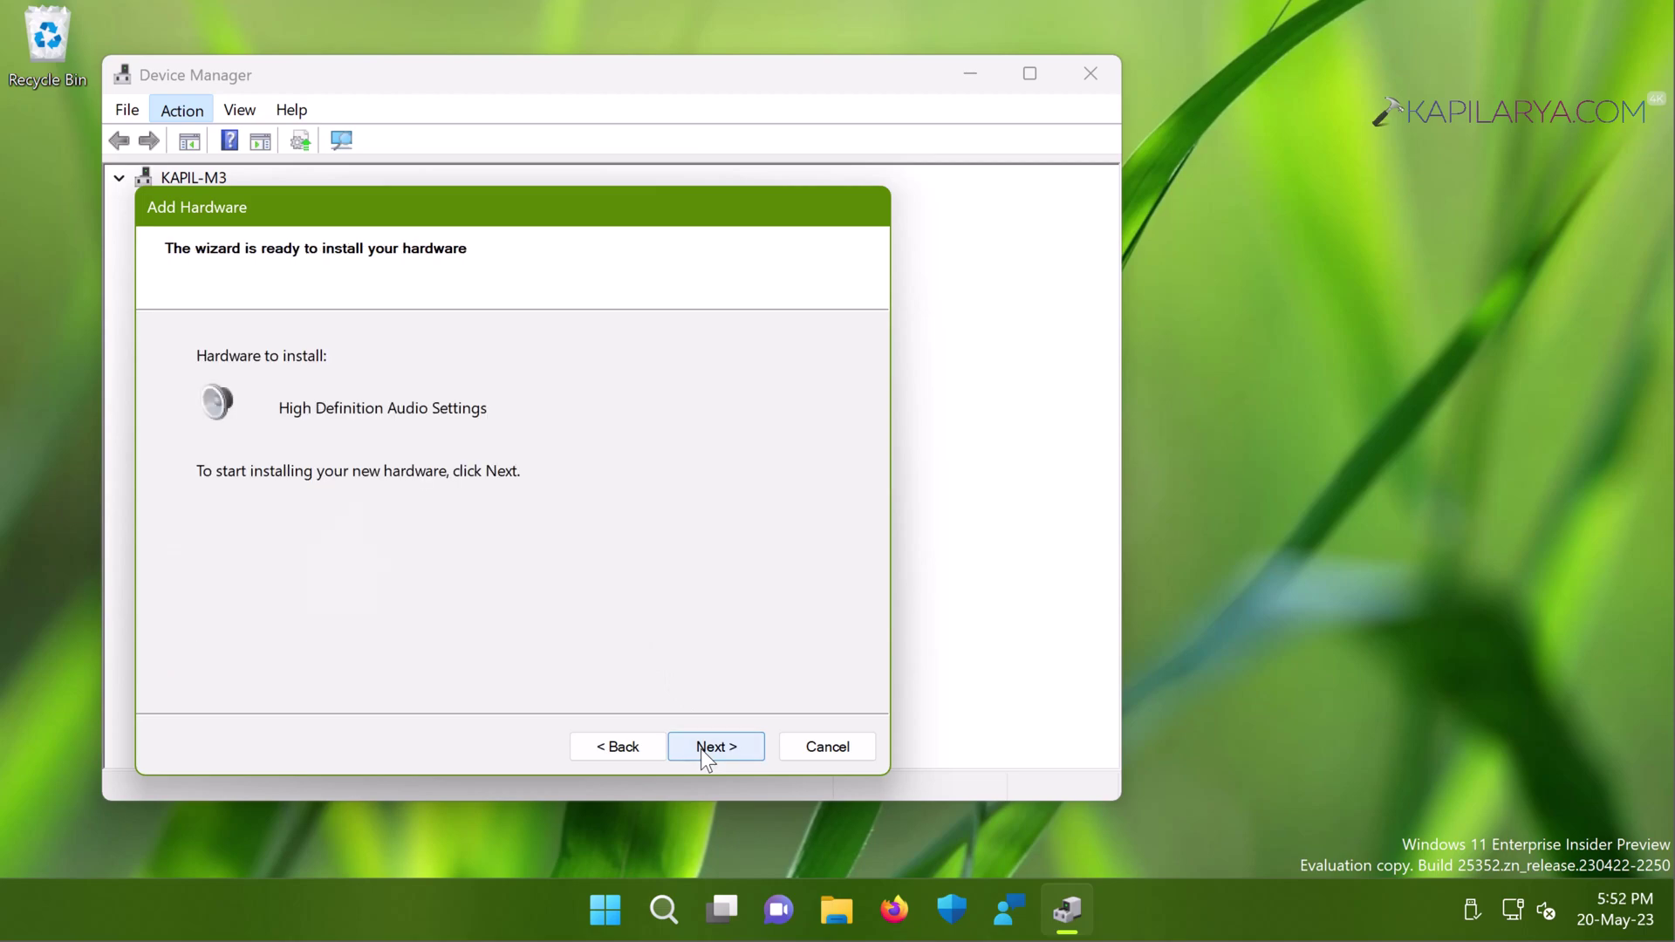
Install the High Definition Audio Settings driver, note the function-driver error, and finish the wizard
{"action": "left_click", "coordinate": [700, 749]}
{"action": "left_click", "coordinate": [687, 751]}
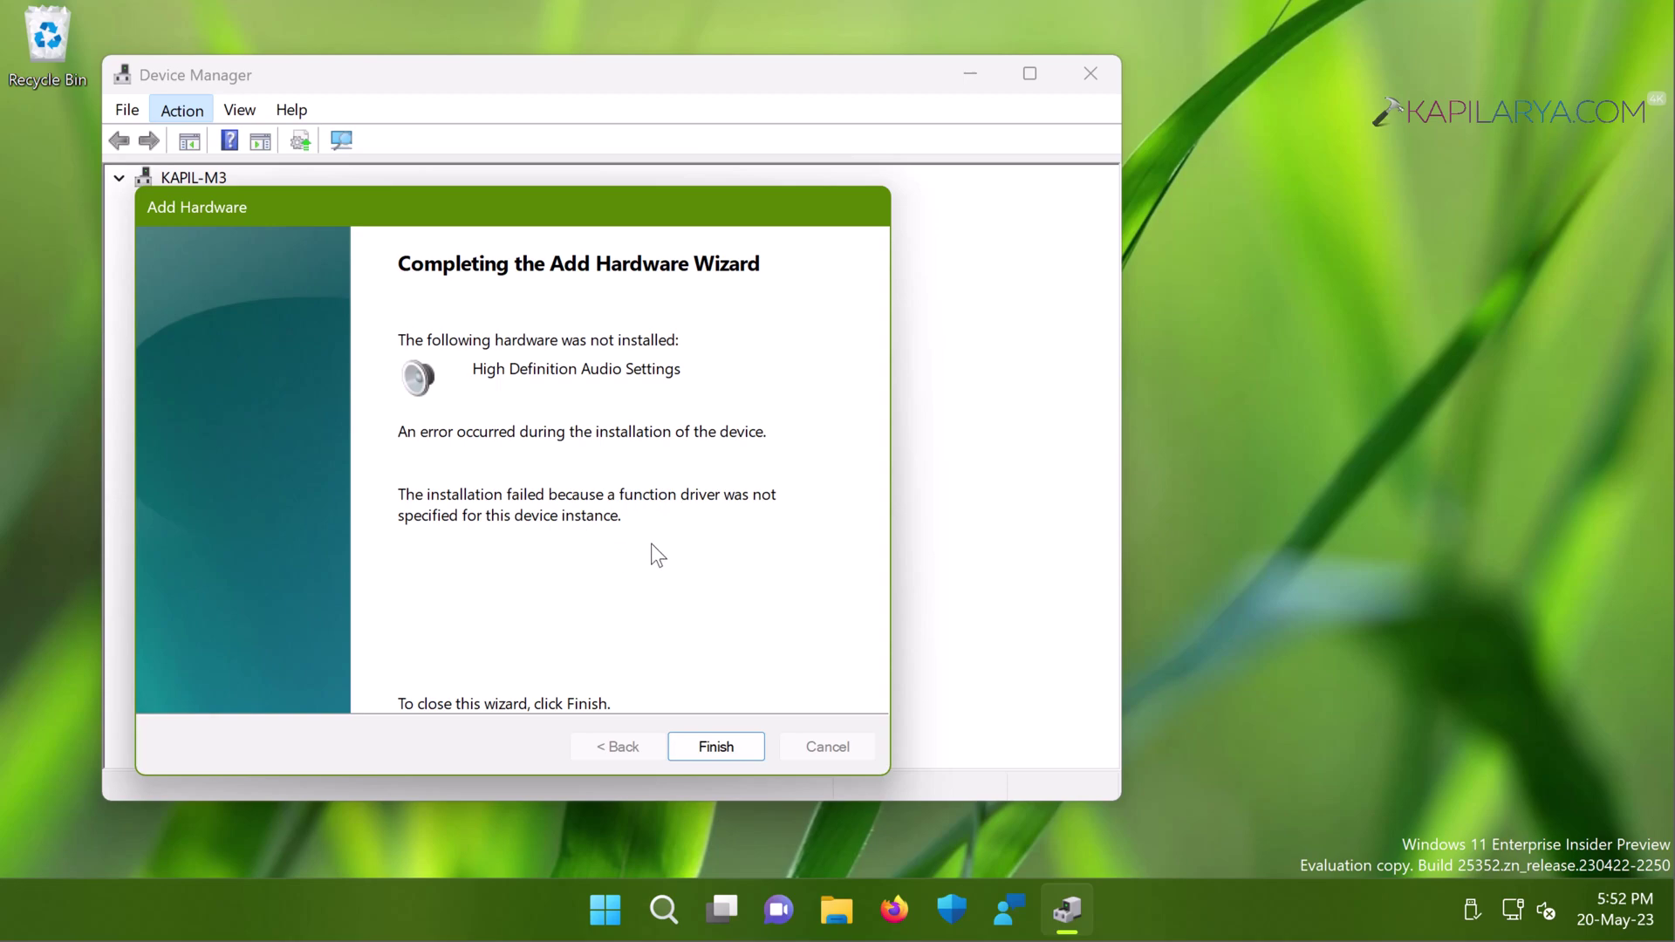
{"action": "left_click", "coordinate": [689, 749]}
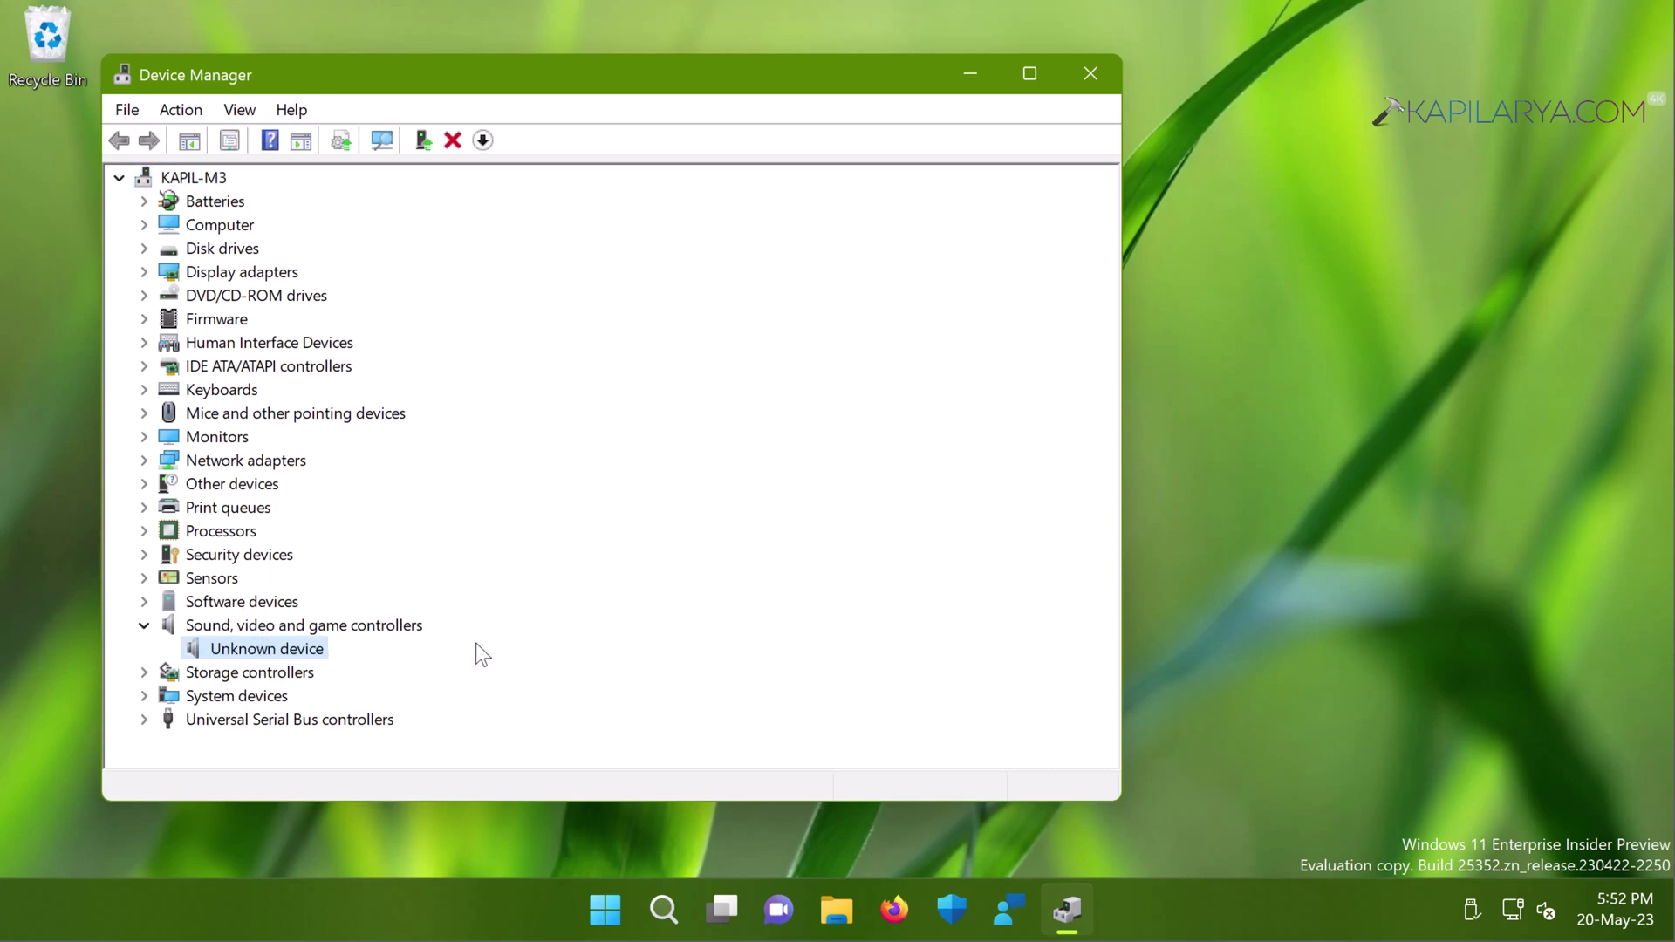
{"action": "left_click", "coordinate": [604, 914]}
Restart Windows via Win+X > Shut down or sign out > Restart
{"action": "right_click", "coordinate": [604, 913]}
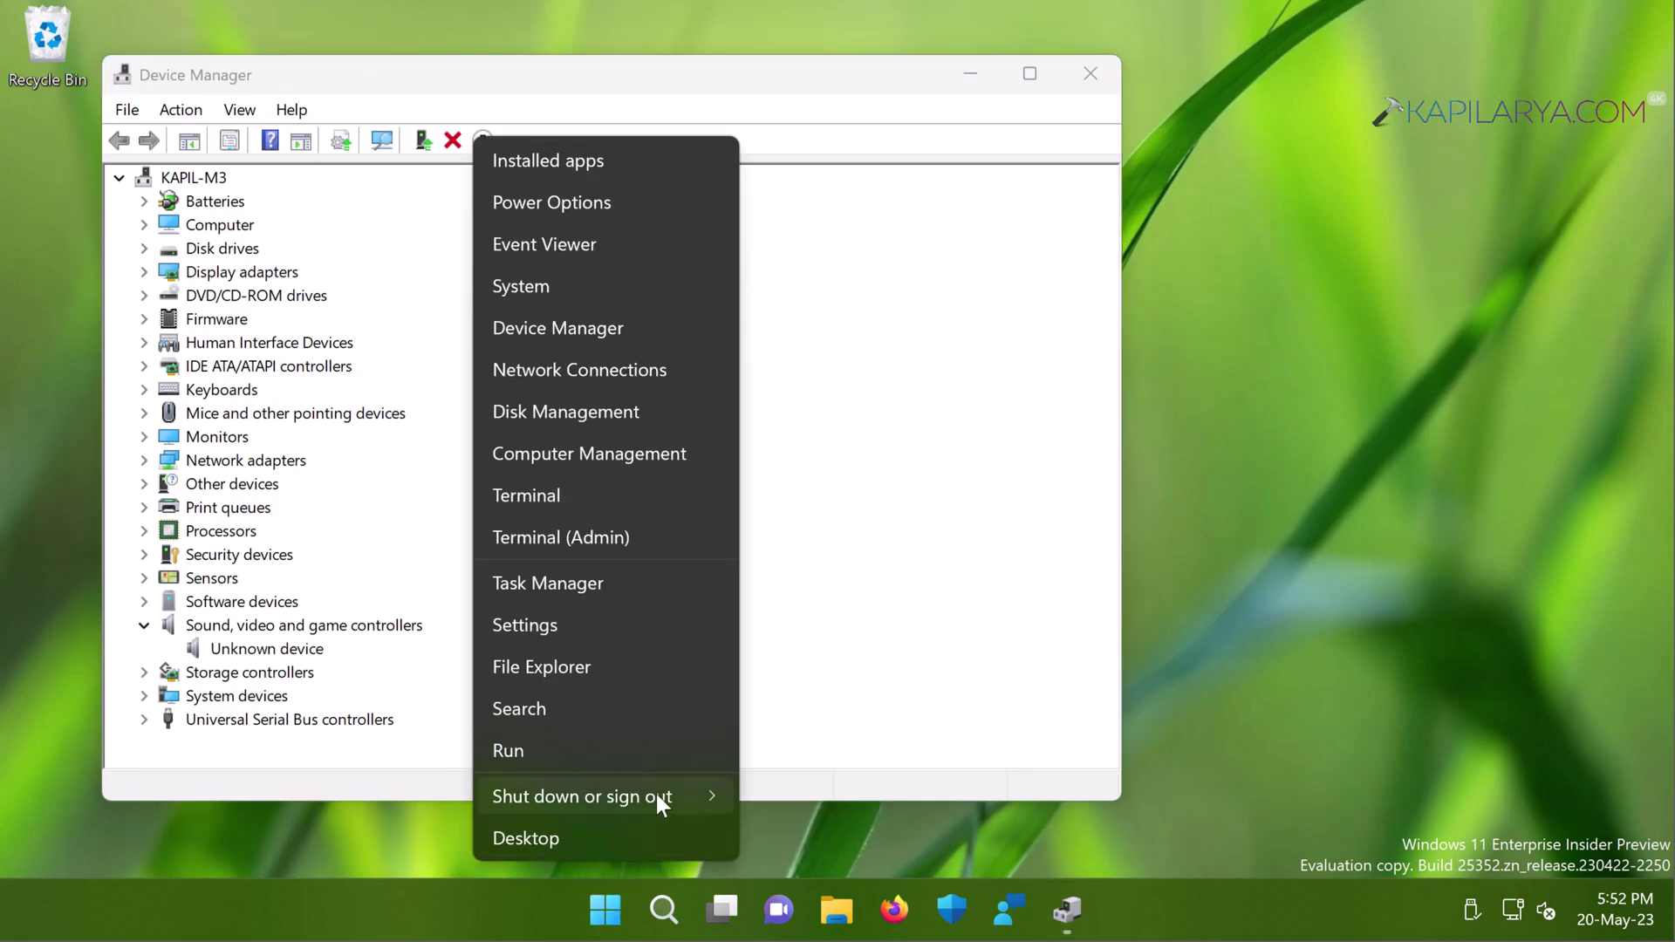
{"action": "mouse_move", "coordinate": [656, 794]}
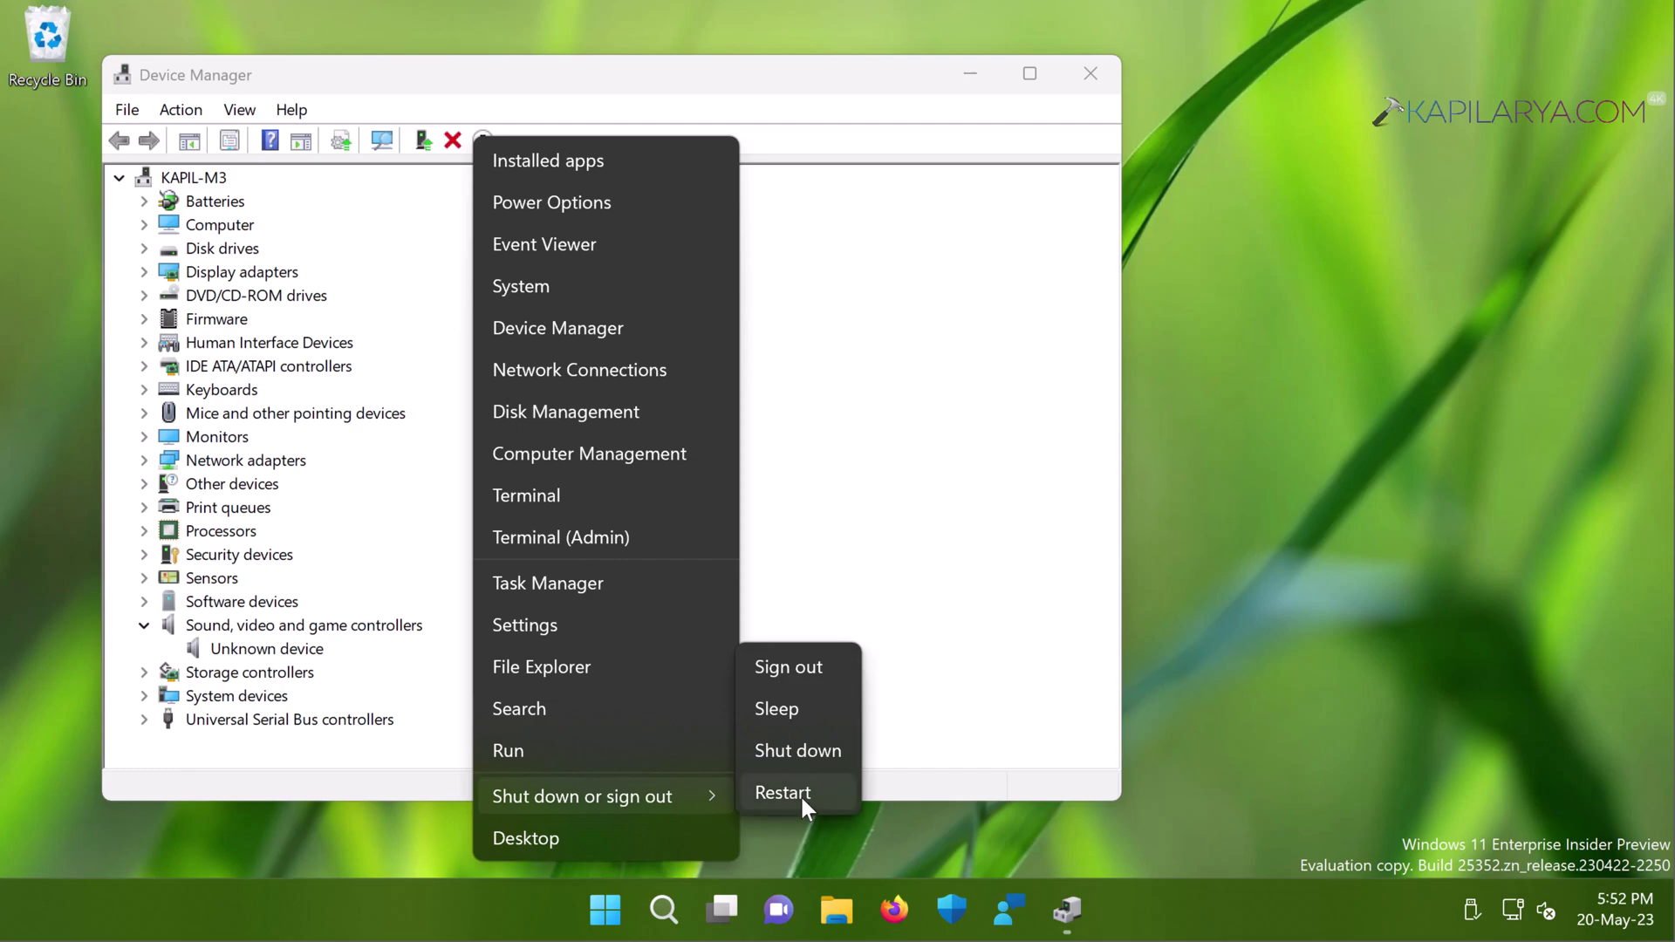
{"action": "left_click", "coordinate": [801, 794]}
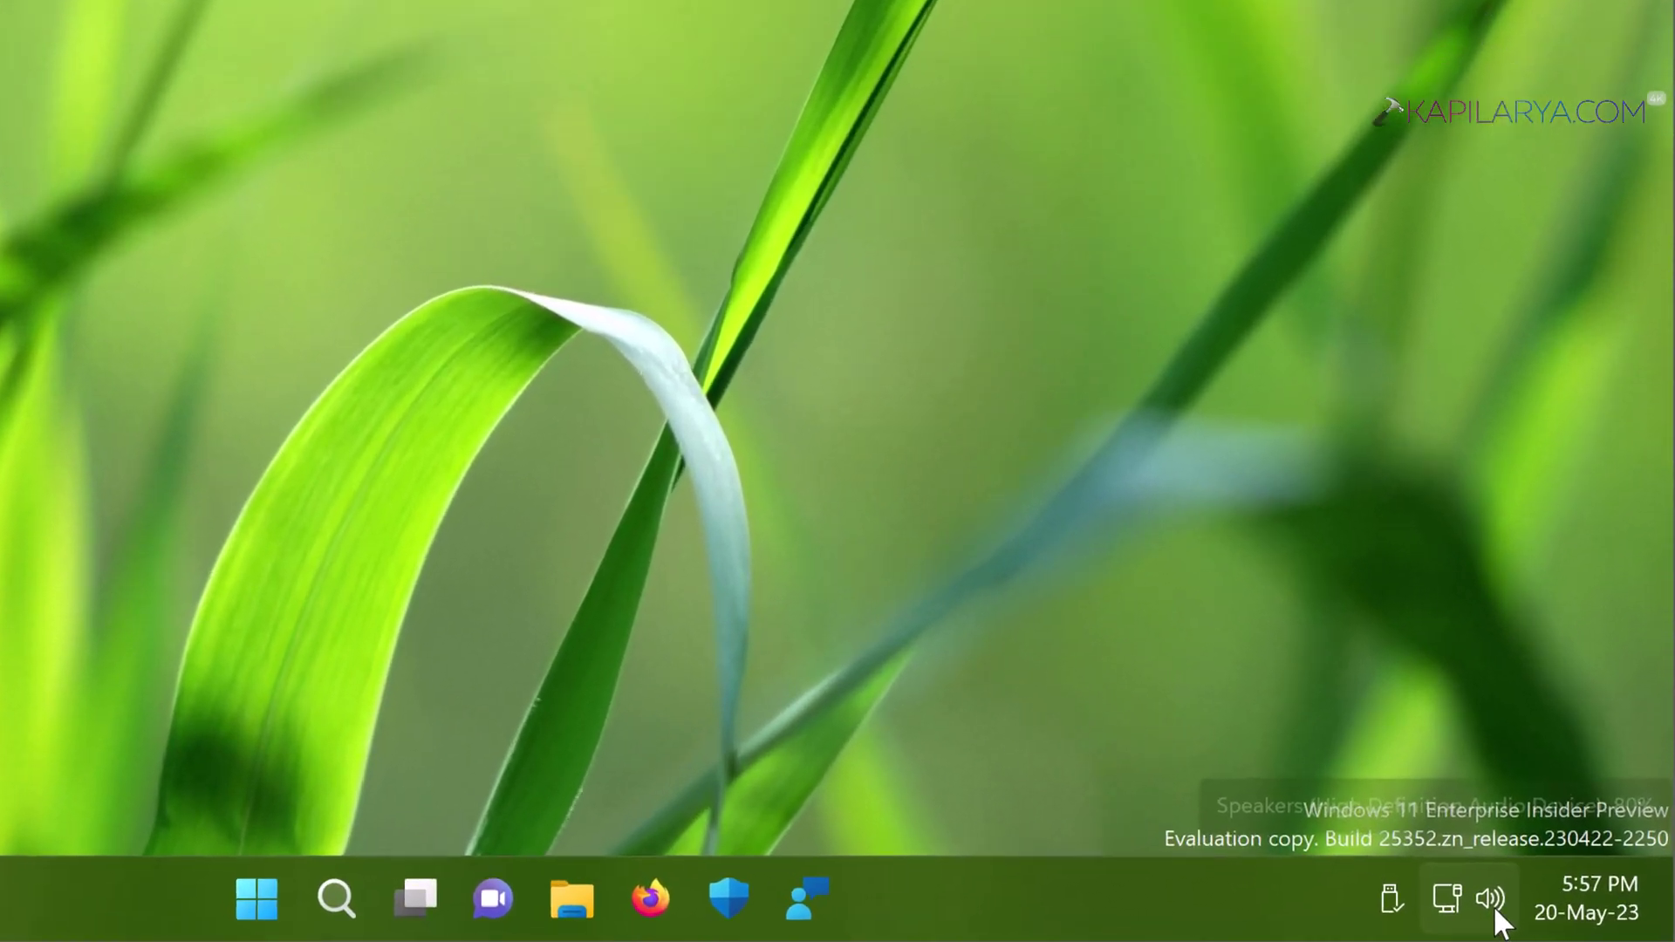
Verify sound now plays through the High Definition Audio Device speakers and set volume to 70
{"action": "mouse_move", "coordinate": [1539, 909]}
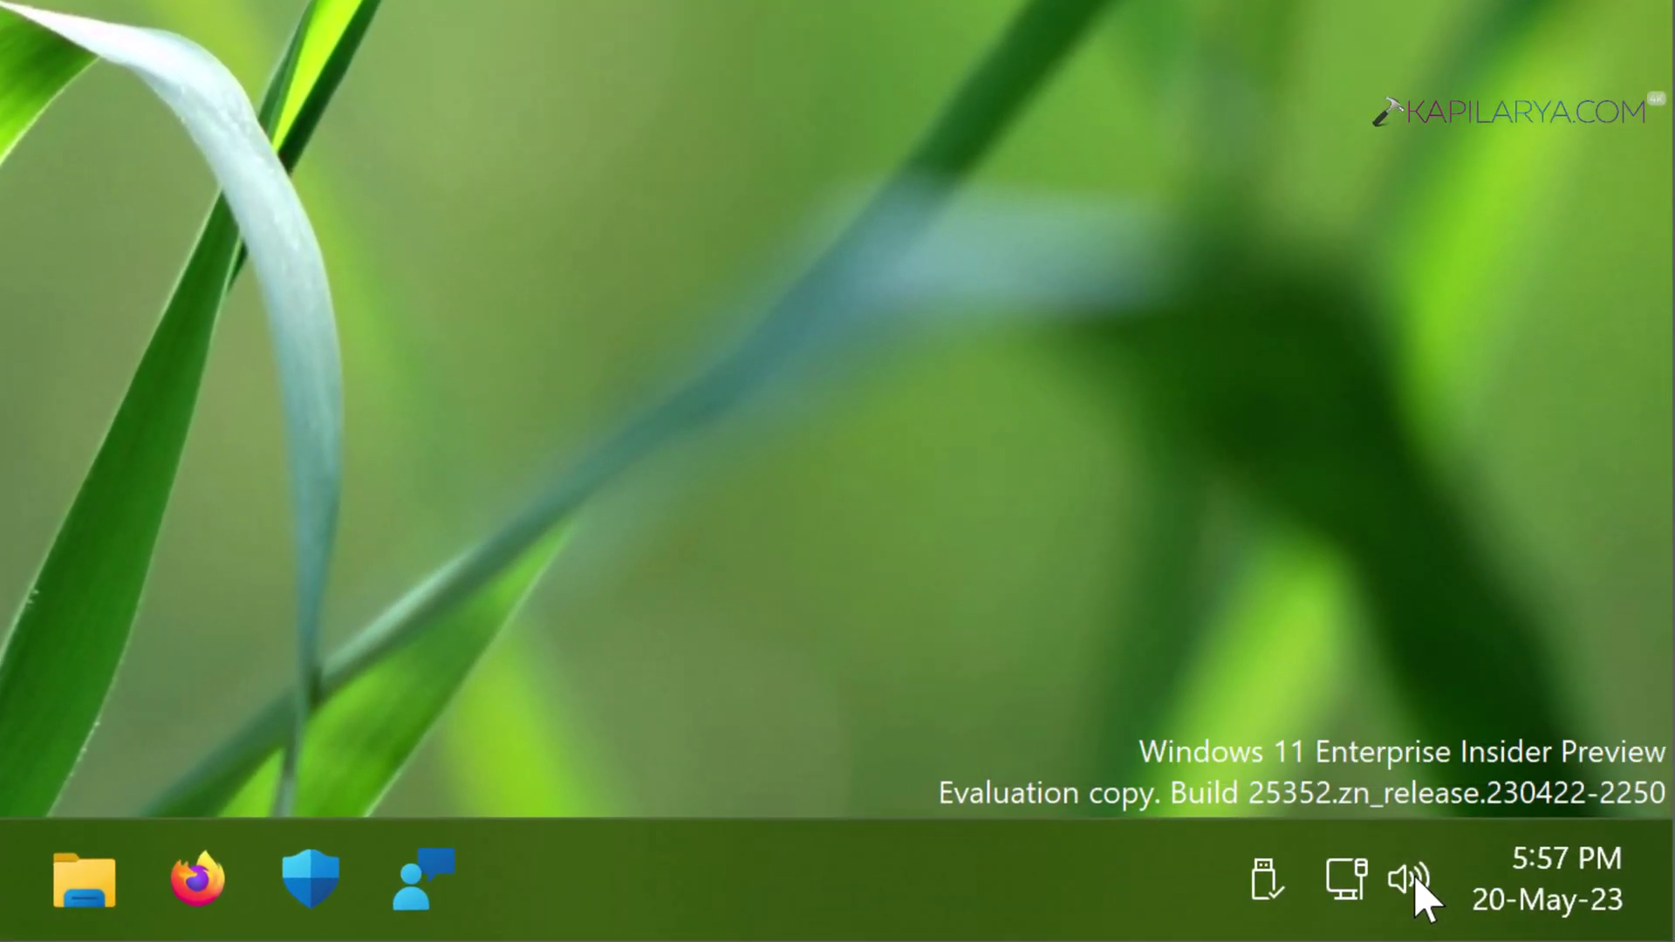
{"action": "left_click", "coordinate": [1415, 882]}
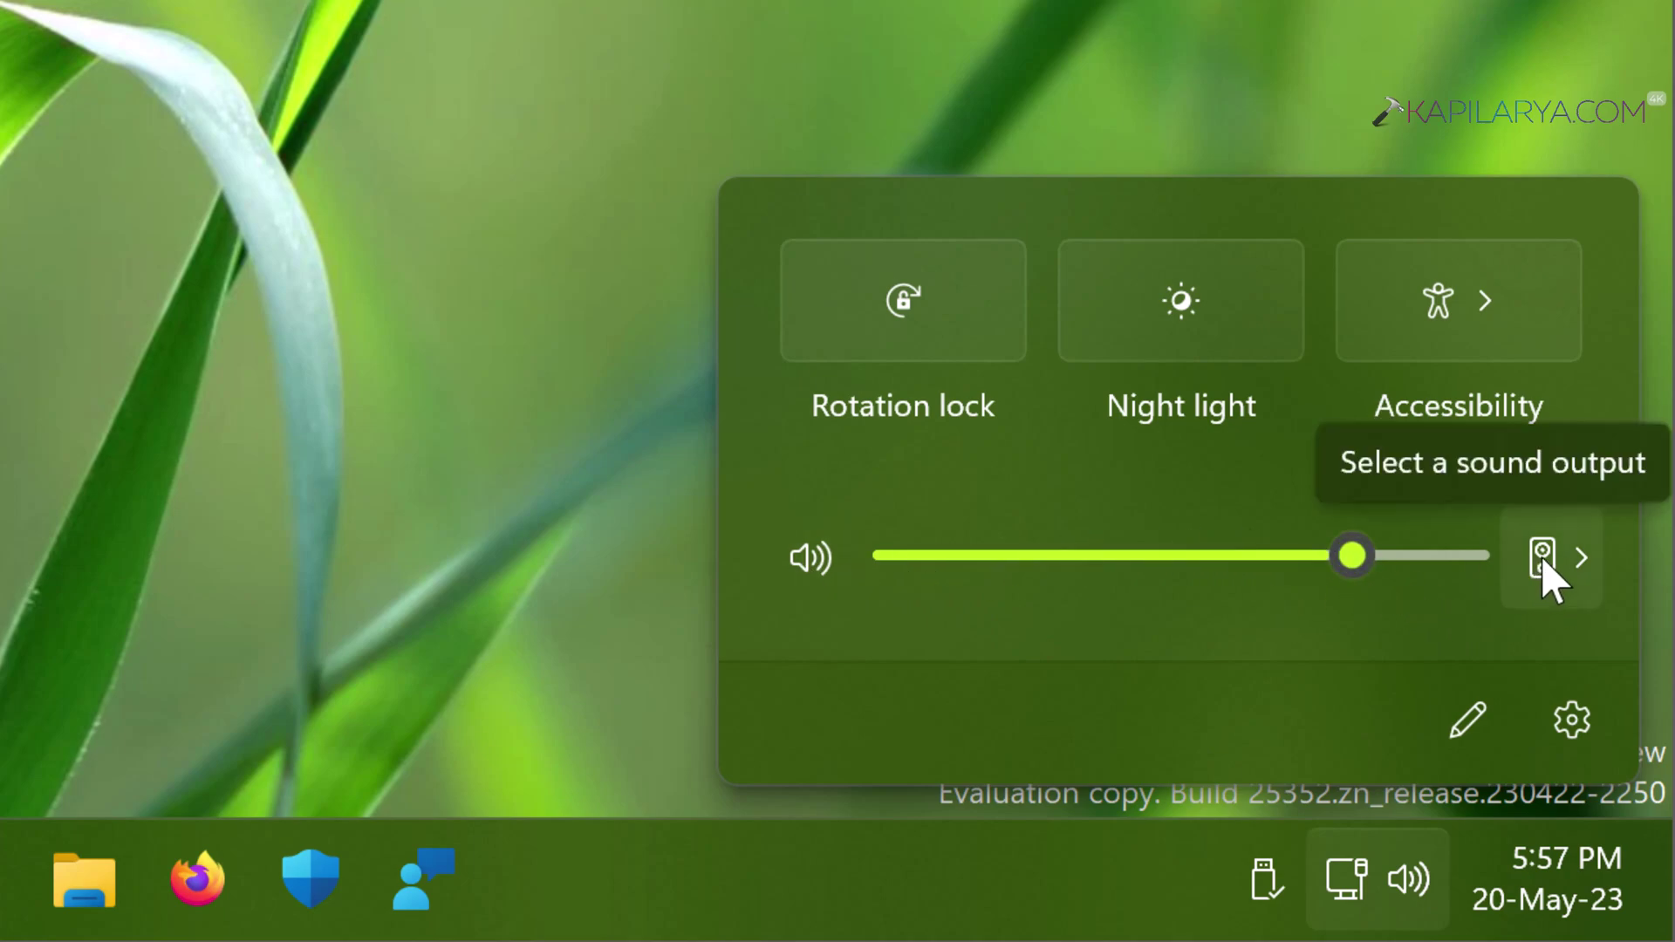
{"action": "left_click", "coordinate": [1298, 563]}
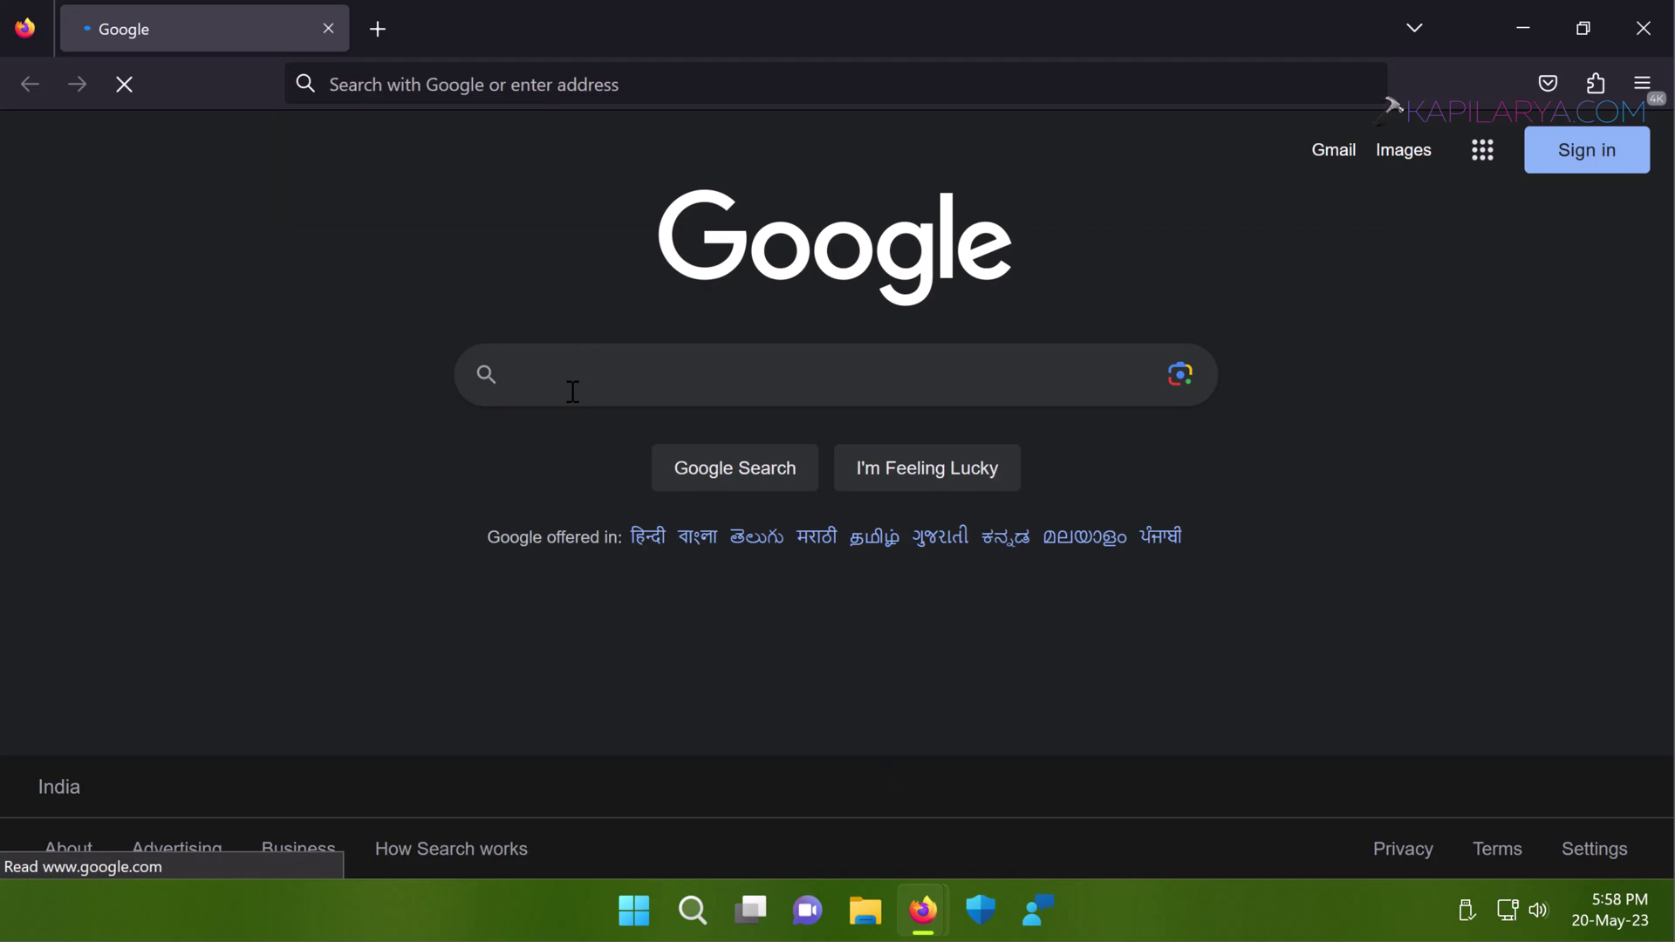
Google 'asus zenbook flip s oled audio driver' and open the ASUS Zenbook Flip S UX371 support page
{"action": "type", "text": "asus zenbook ue"}
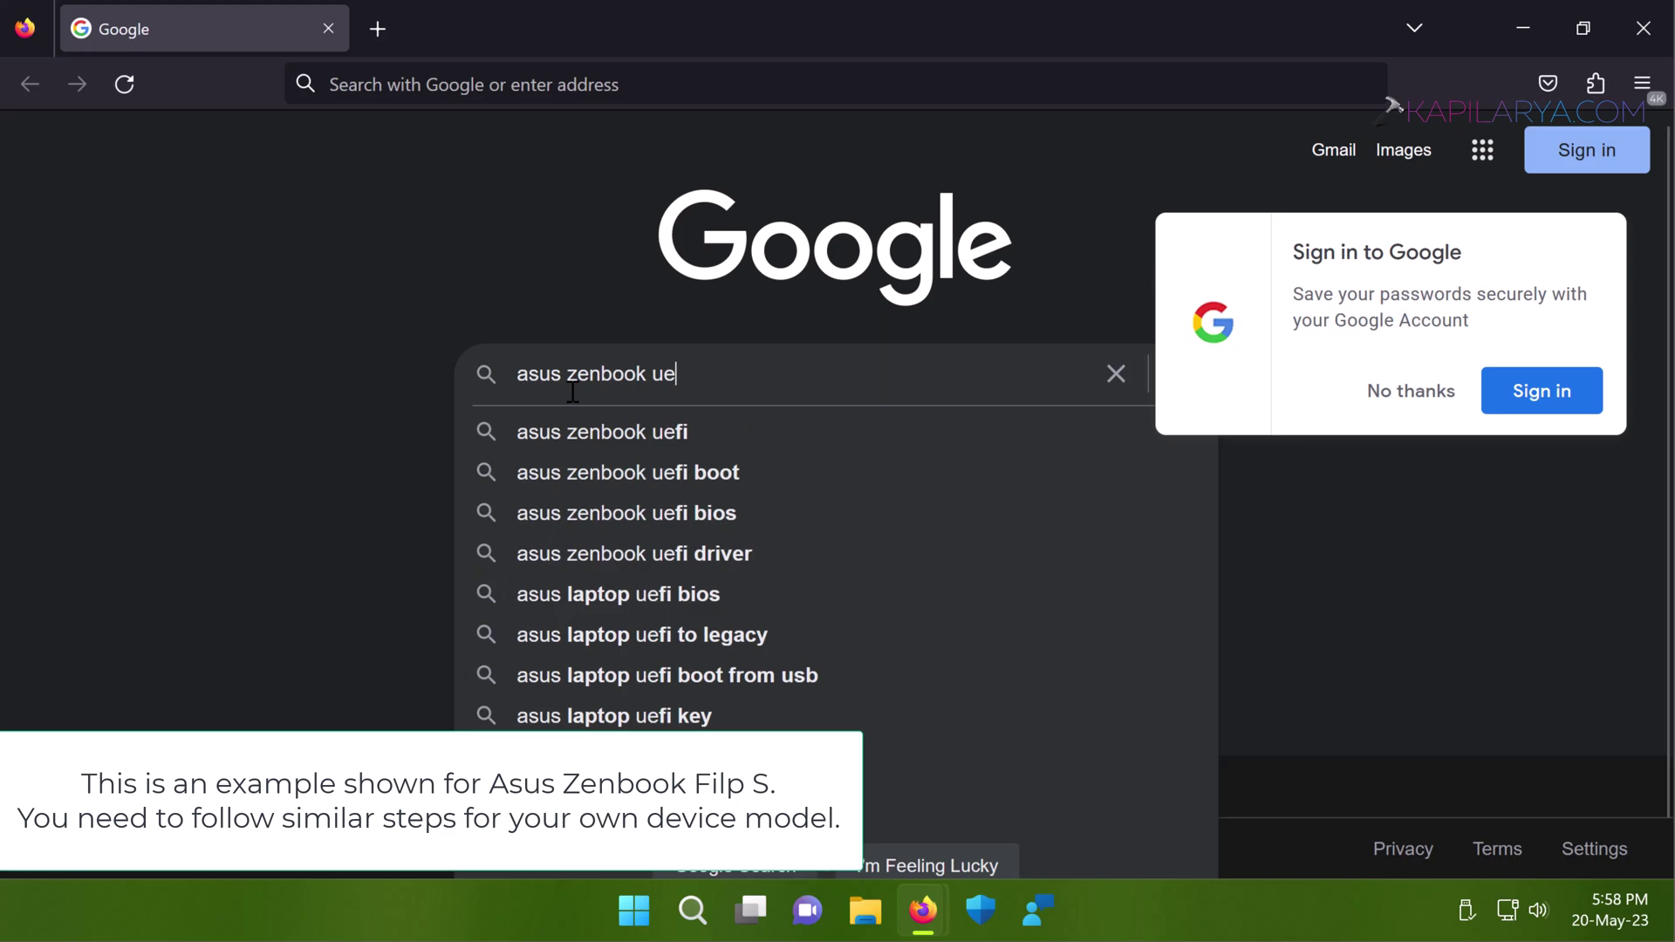
{"action": "key", "text": "BackSpace"}
{"action": "key", "text": "BackSpace"}
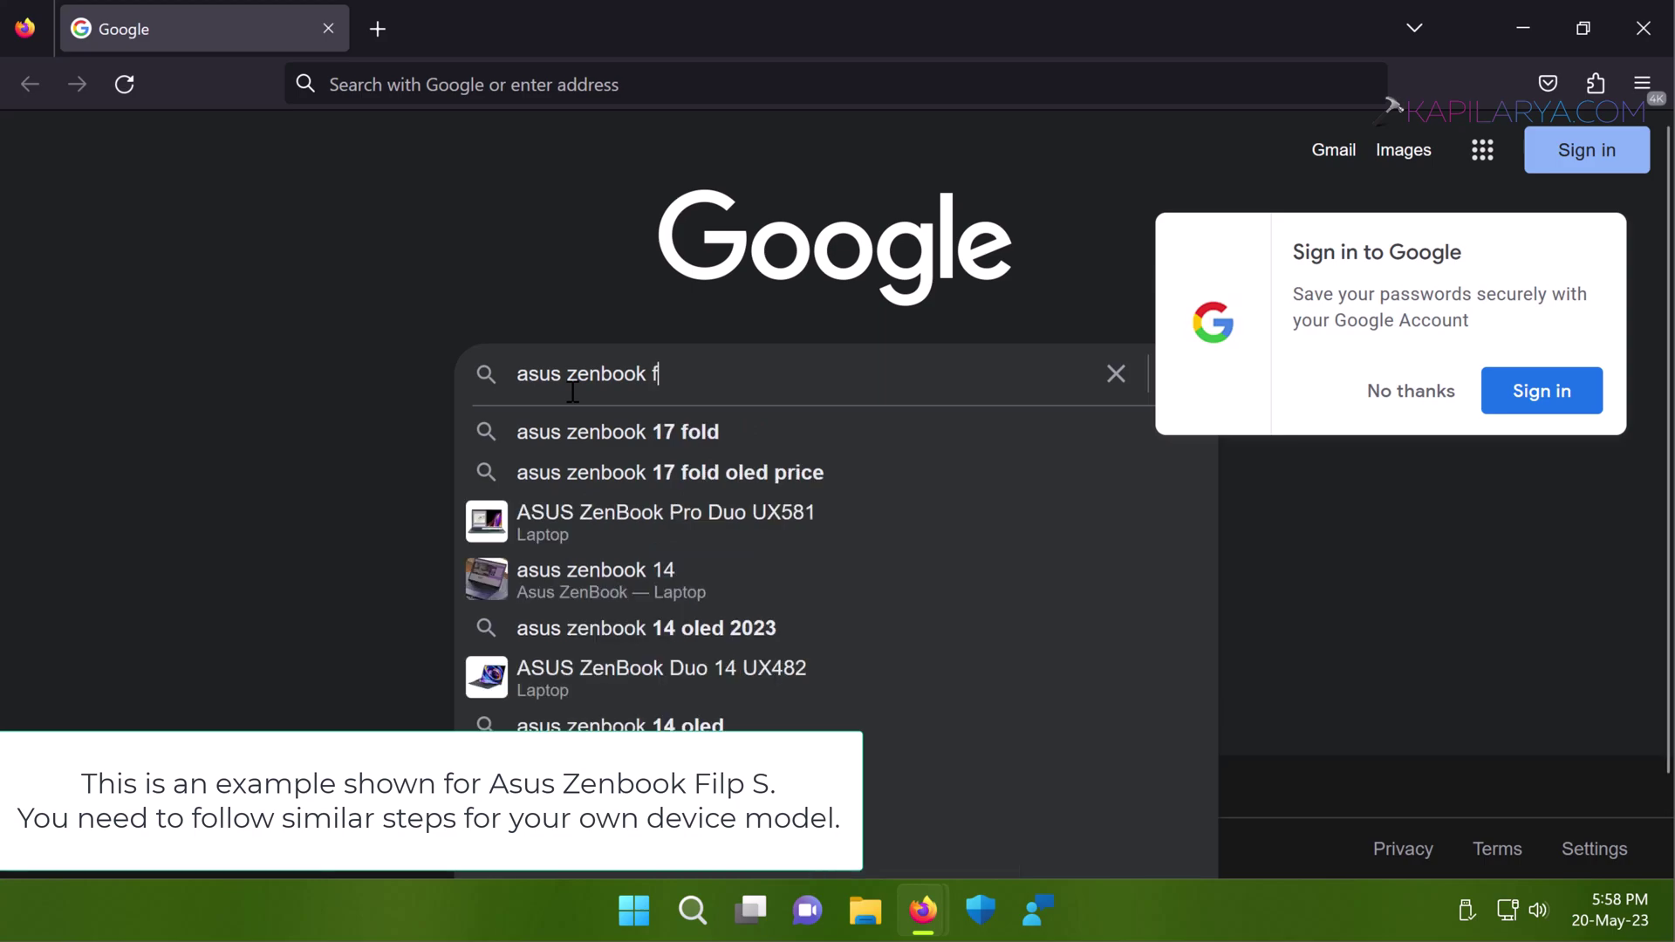
{"action": "type", "text": "flip s"}
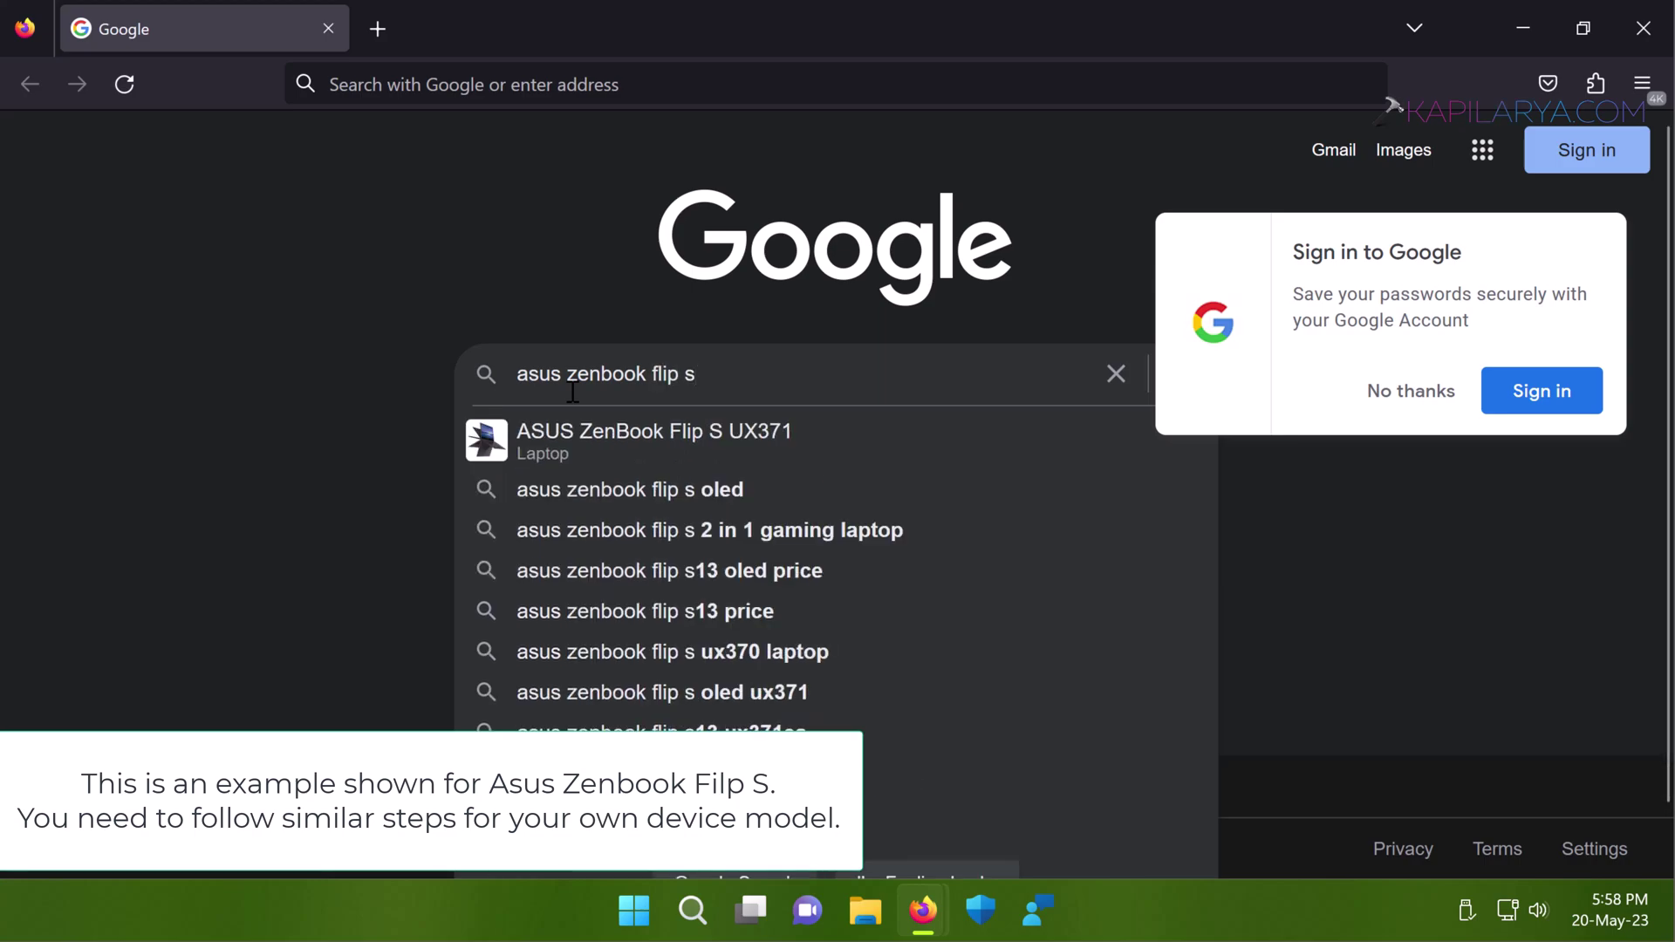
{"action": "type", "text": " oled d"}
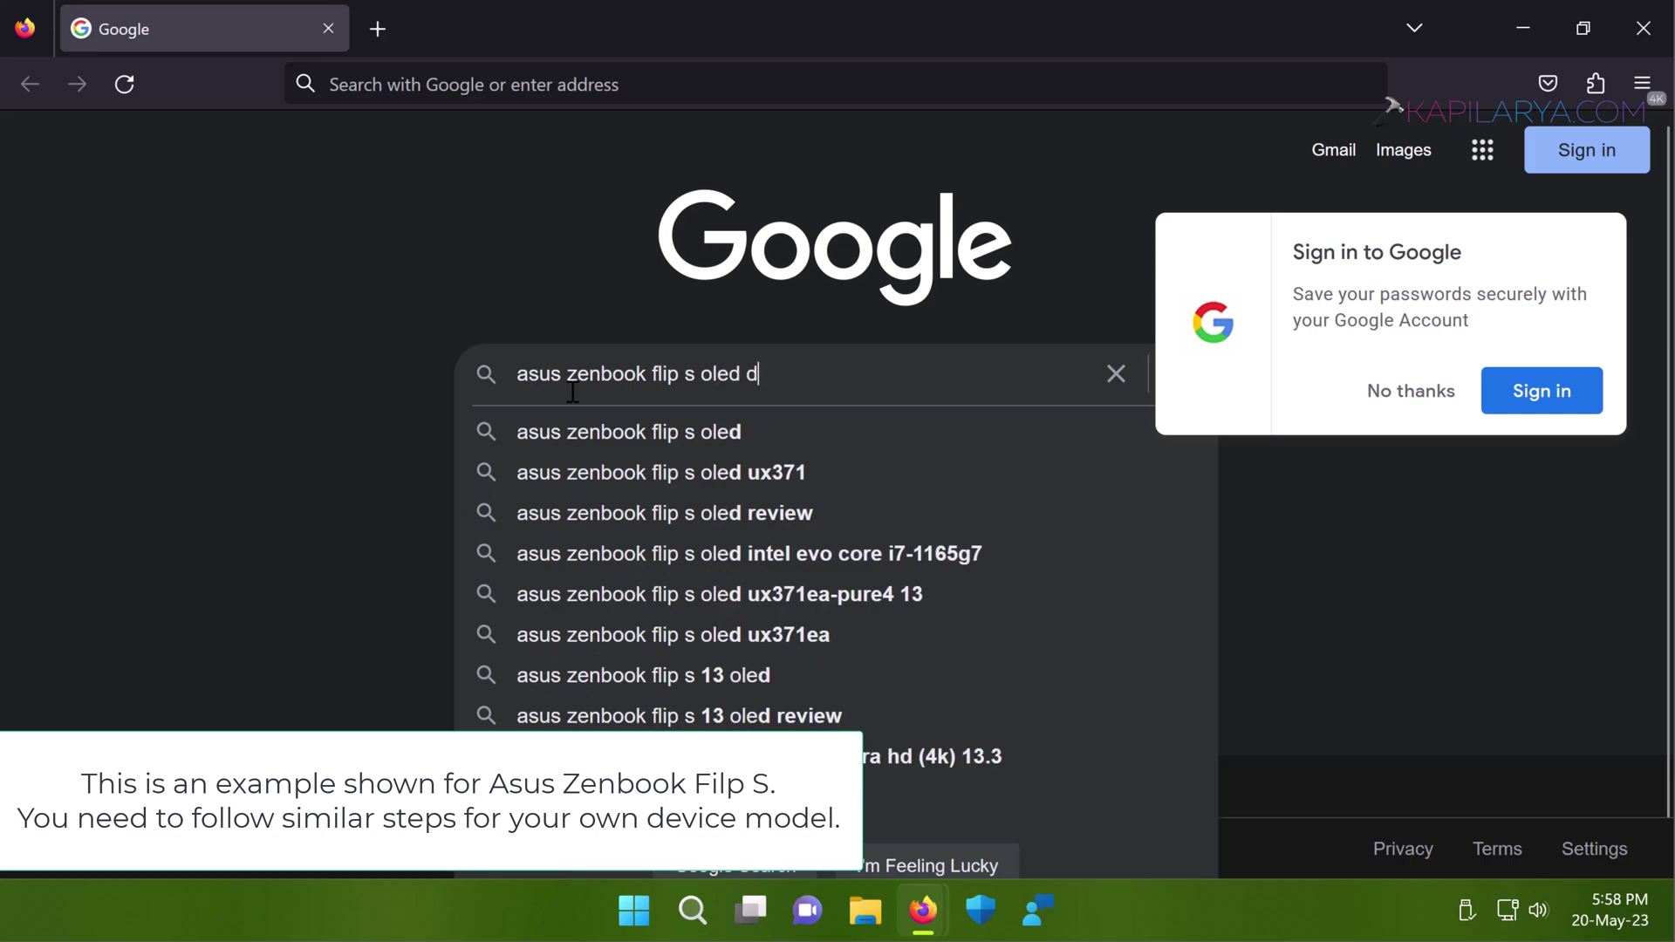
{"action": "type", "text": "rivers"}
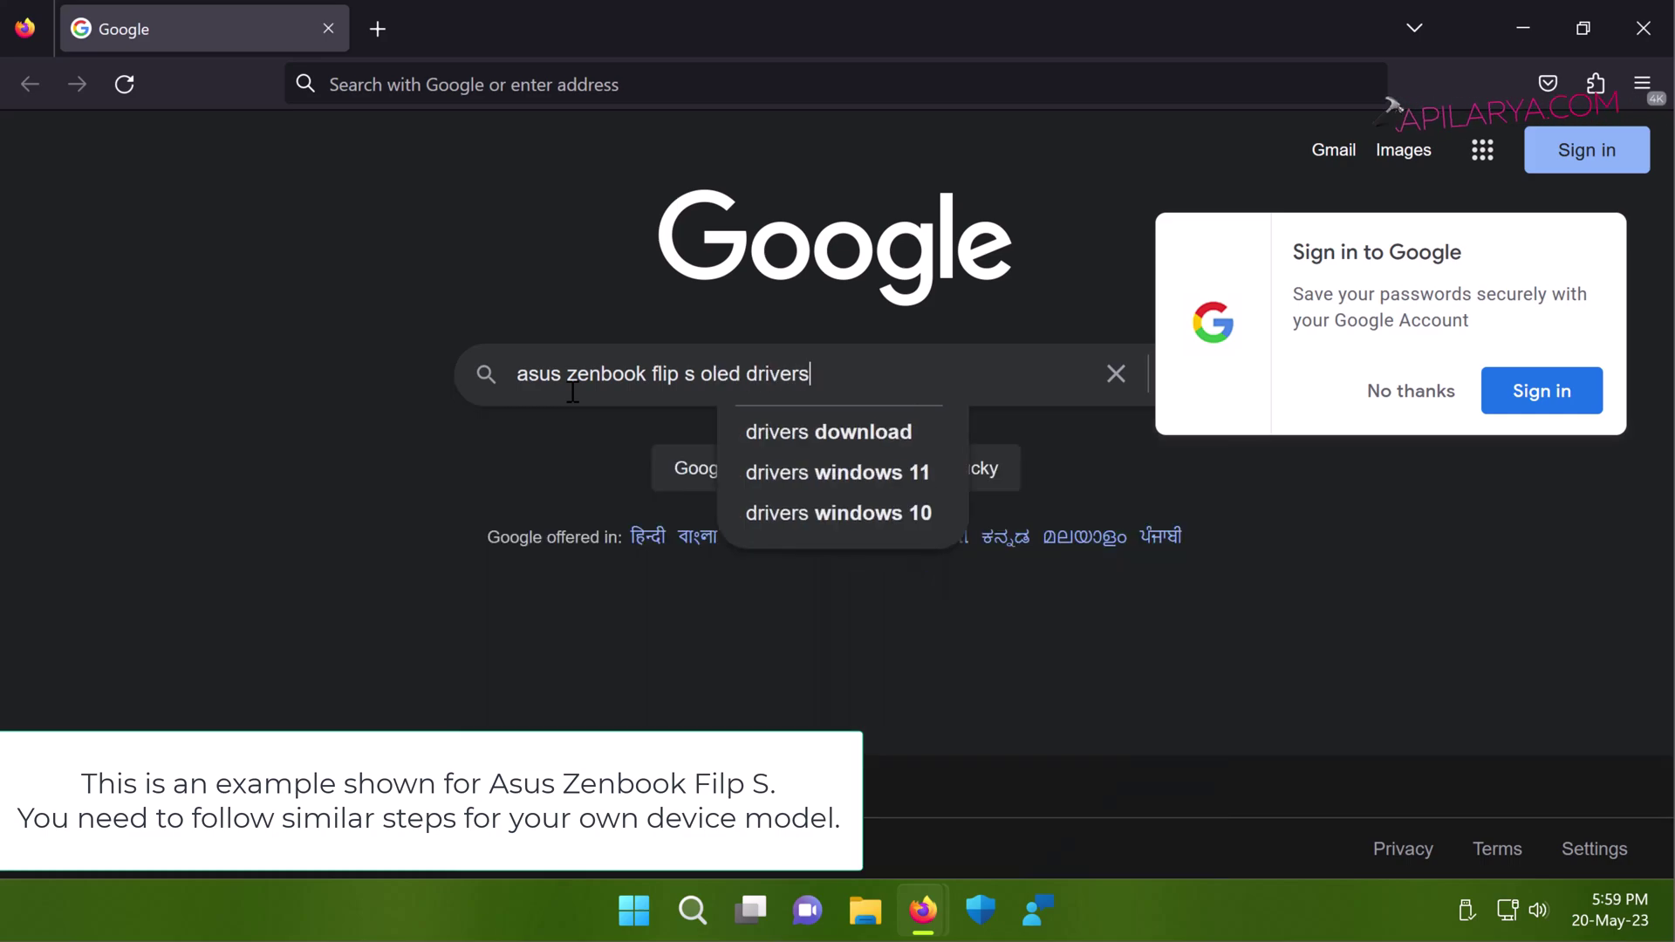
{"action": "key", "text": "BackSpace"}
{"action": "key", "text": "BackSpace"}
{"action": "key", "text": "BackSpace"}
{"action": "key", "text": "BackSpace"}
{"action": "key", "text": "BackSpace"}
{"action": "key", "text": "BackSpace"}
{"action": "key", "text": "BackSpace"}
{"action": "key", "text": "BackSpace"}
{"action": "type", "text": "audio"}
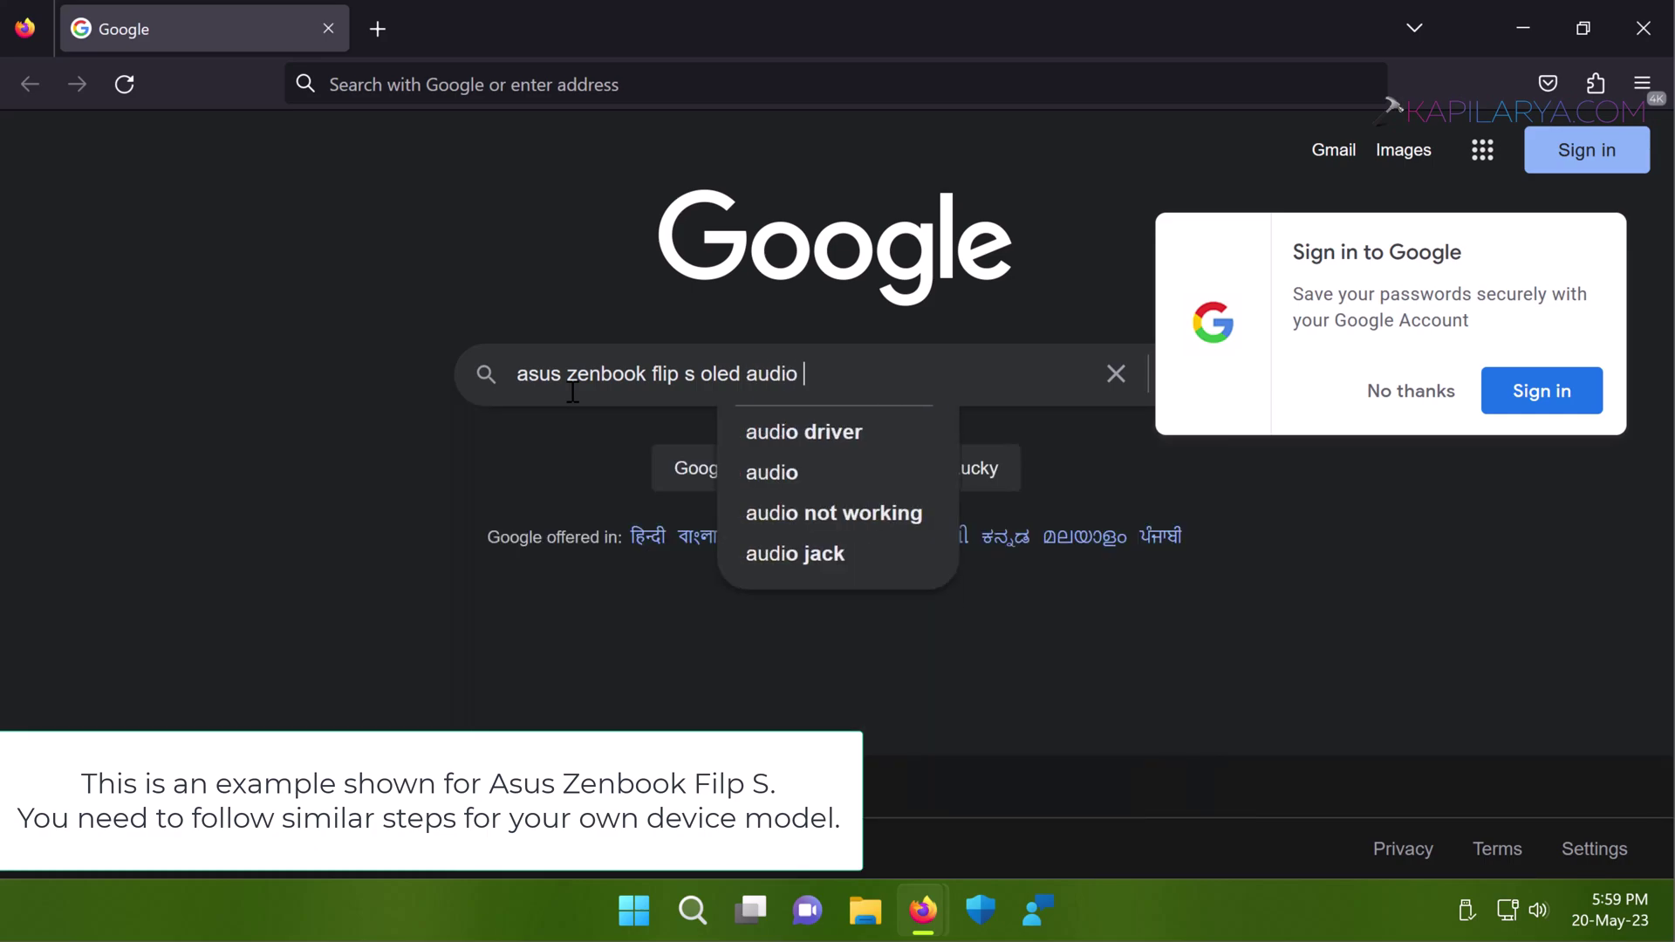
{"action": "key", "text": "Down"}
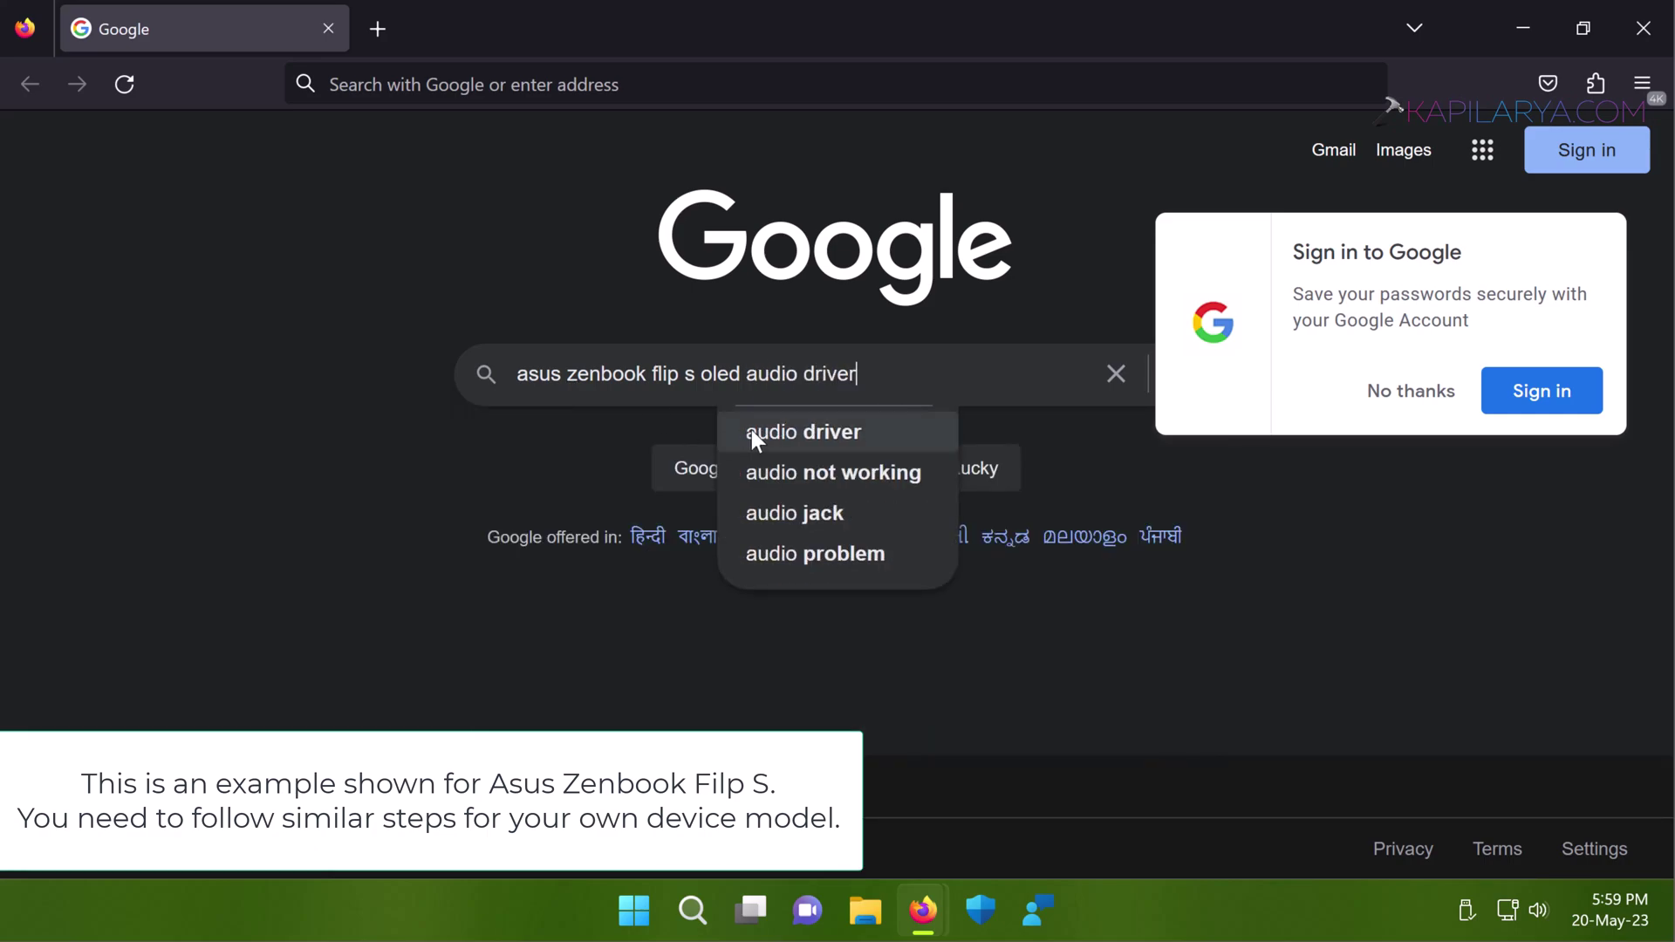
{"action": "left_click", "coordinate": [752, 429]}
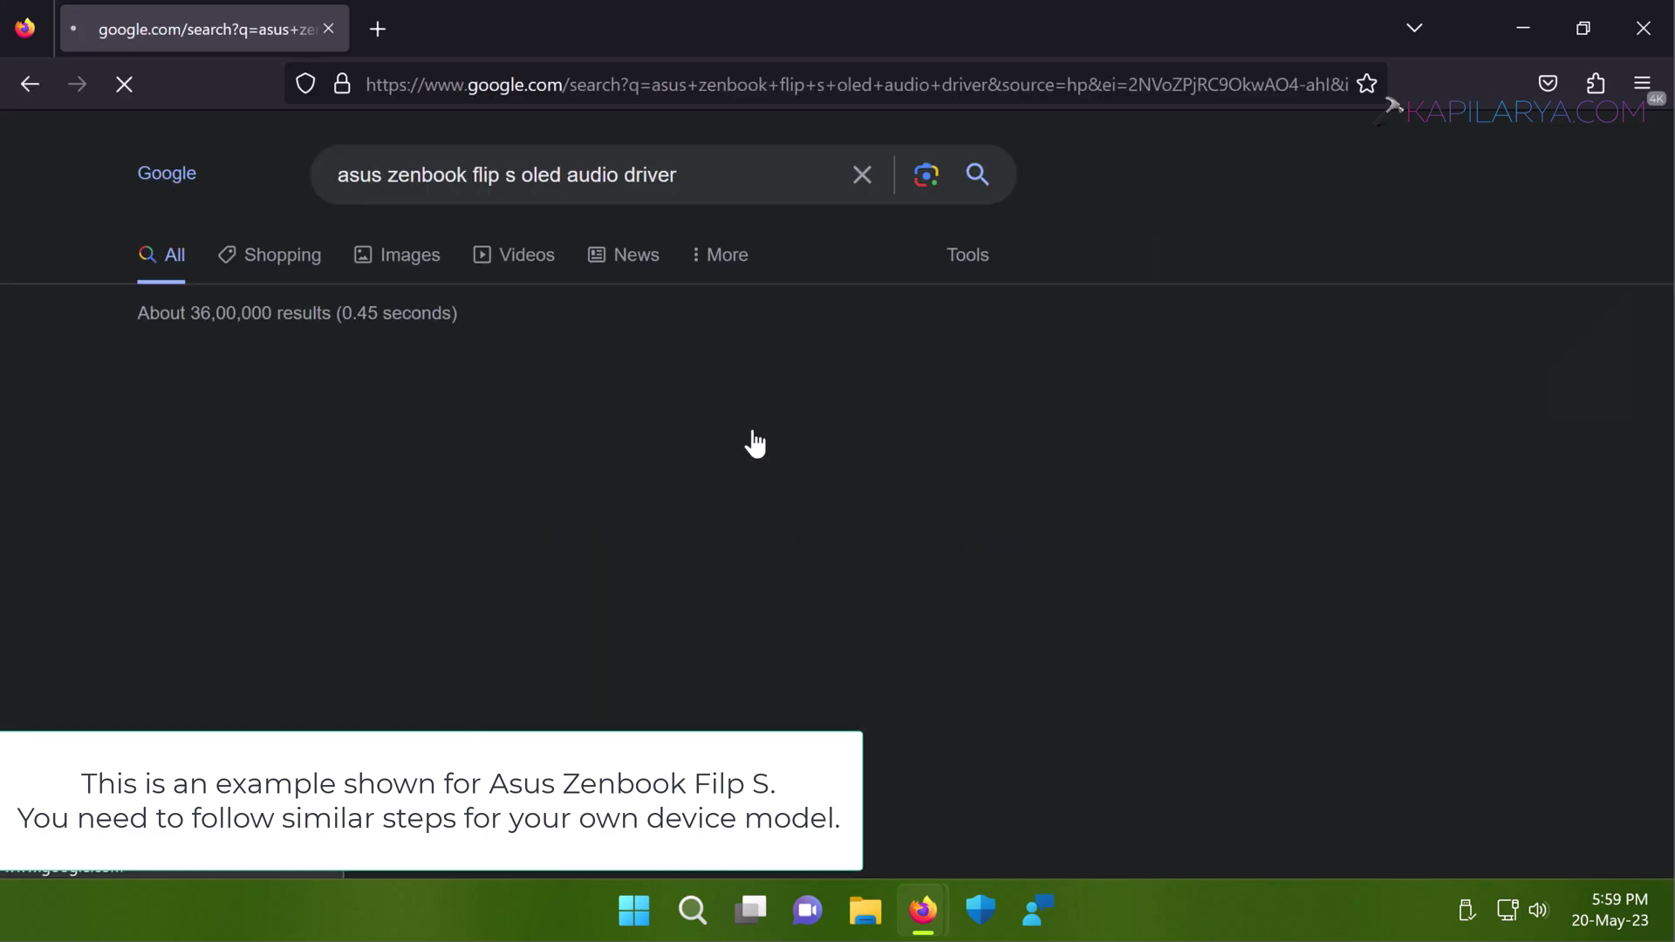
{"action": "left_click", "coordinate": [430, 425]}
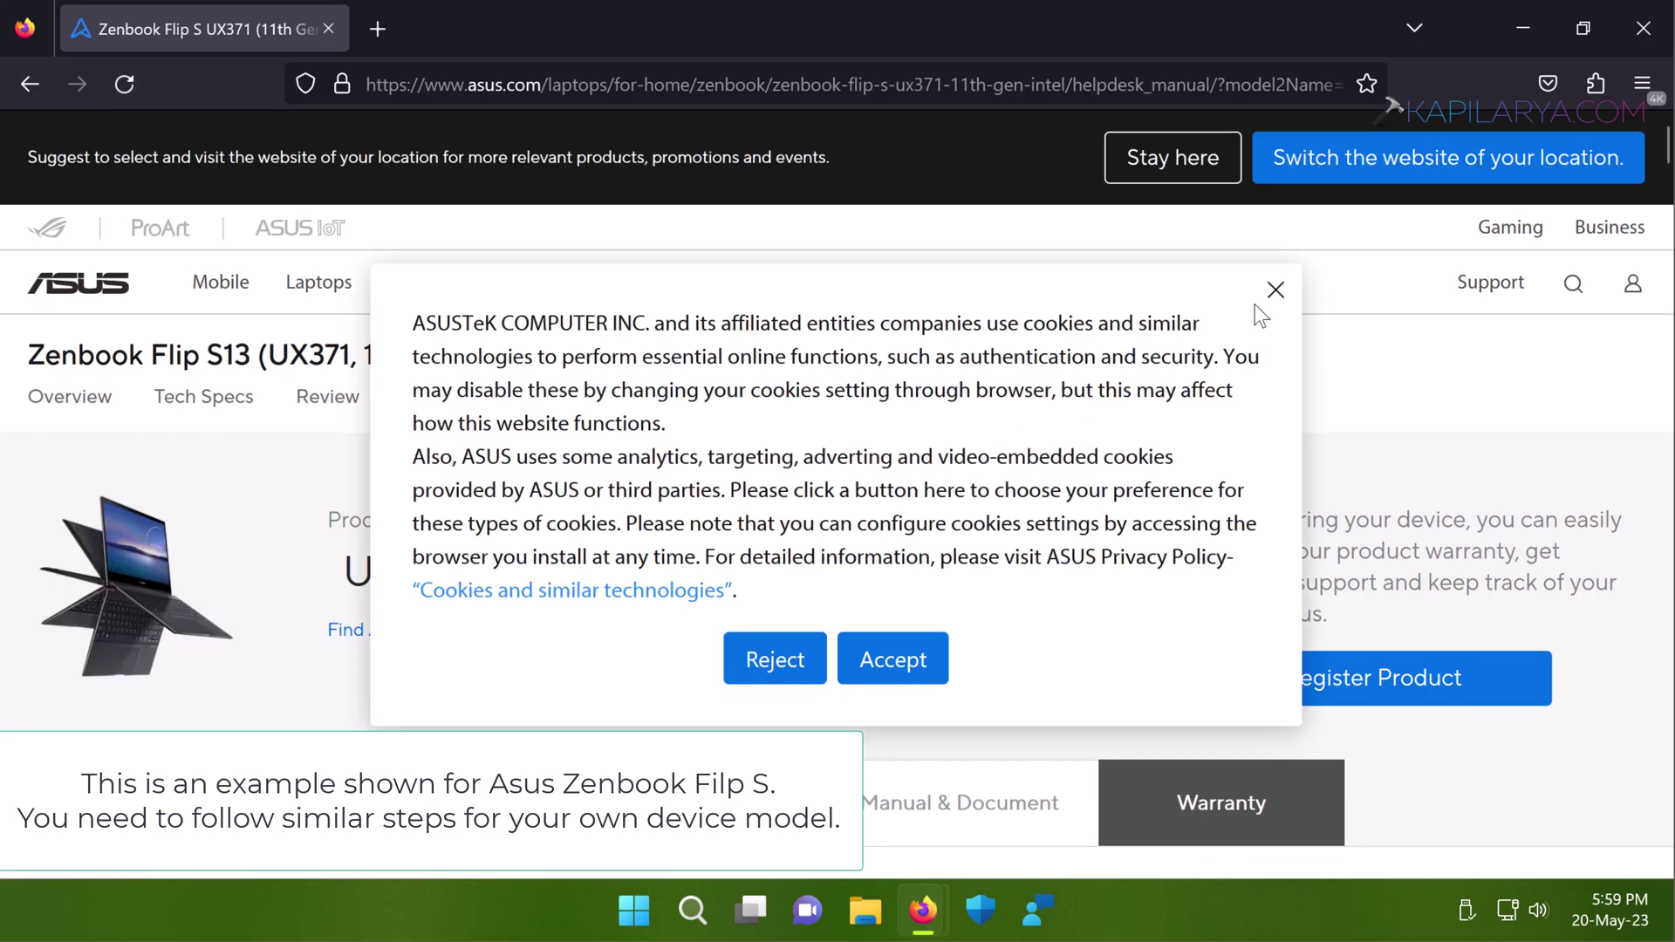
Dismiss the cookie notice and show Driver & Utility downloads for Windows 11 64-bit
{"action": "left_click", "coordinate": [1274, 291]}
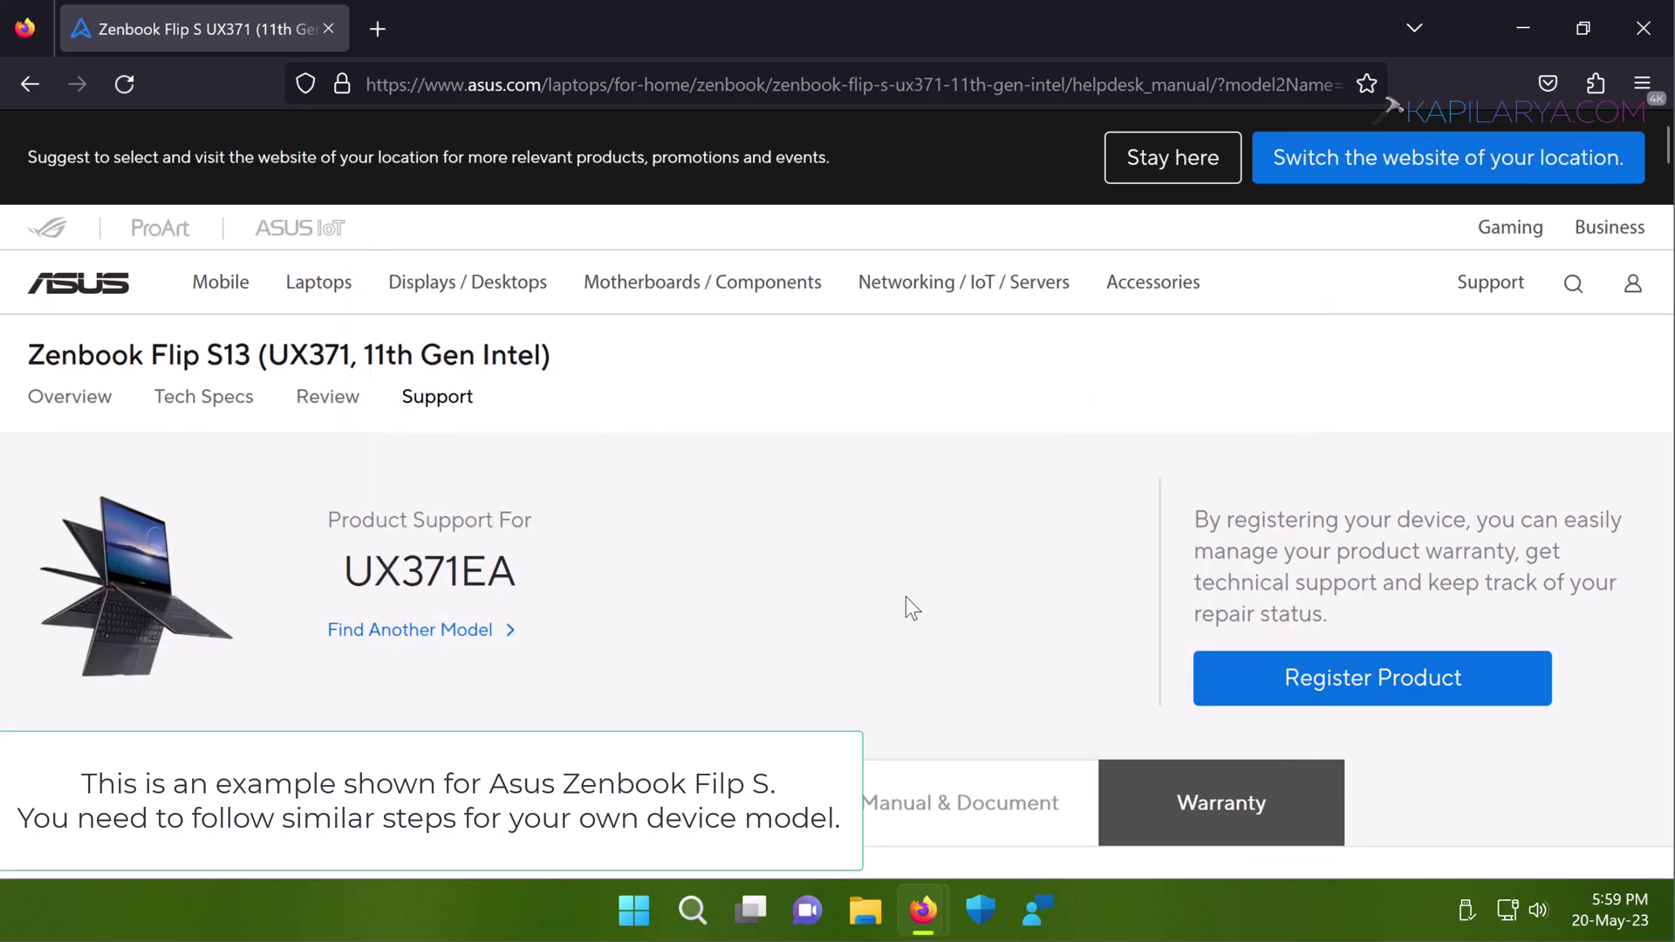
{"action": "scroll", "coordinate": [906, 597], "scroll_direction": "down", "scroll_amount": 6}
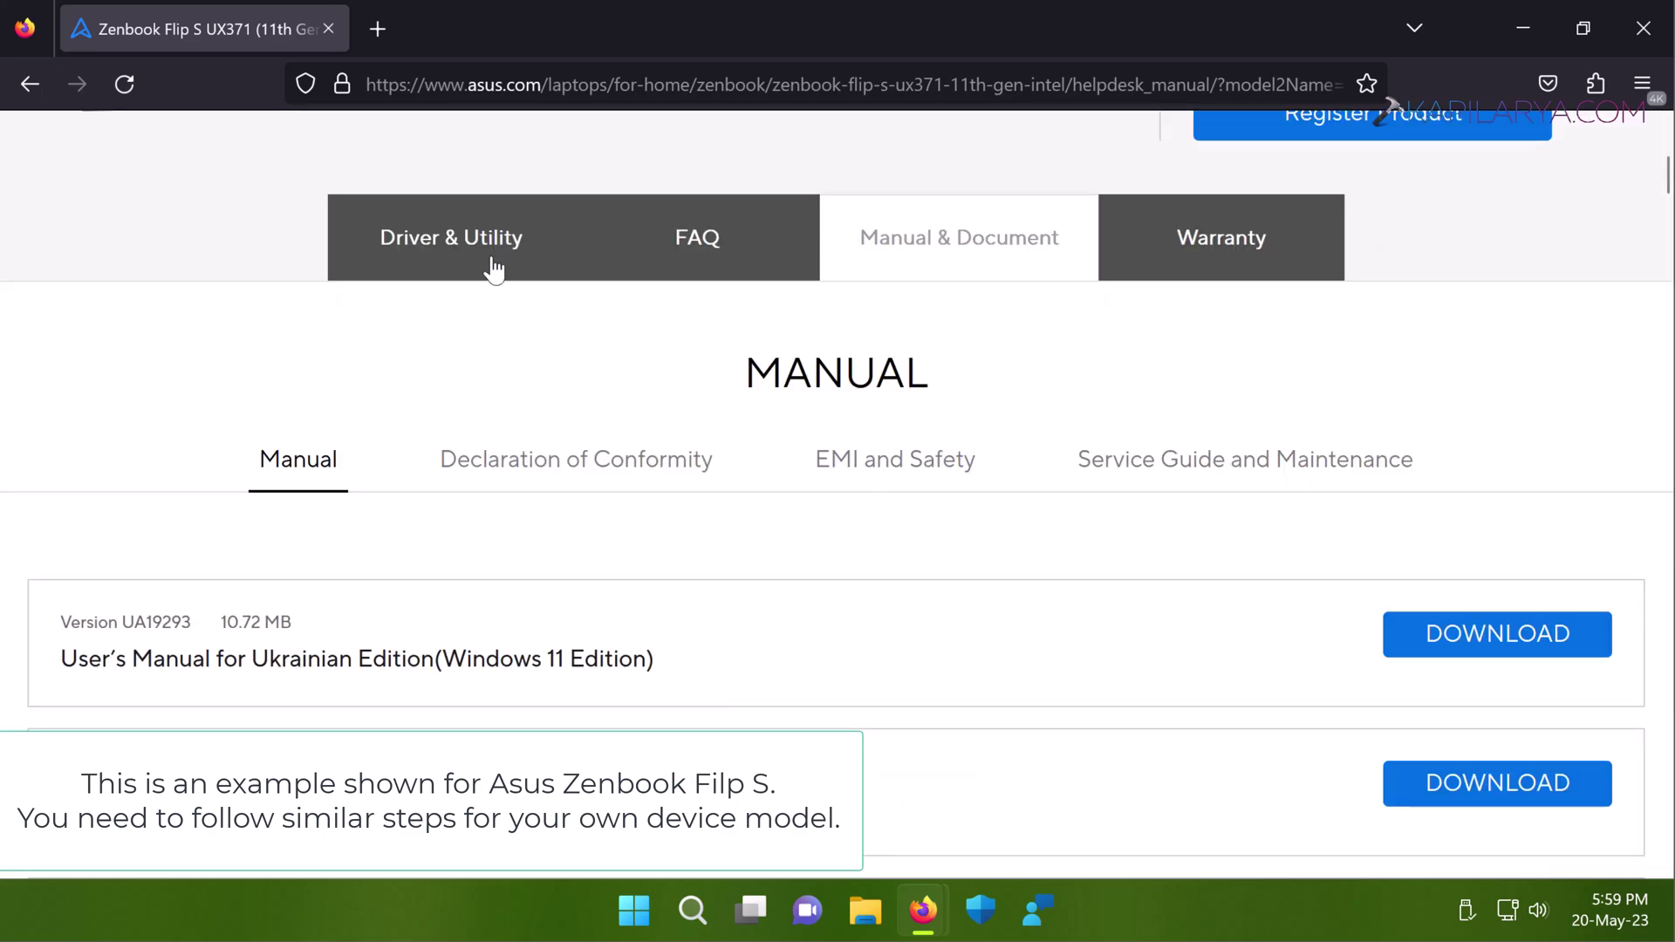
{"action": "left_click", "coordinate": [491, 265]}
{"action": "left_click", "coordinate": [850, 458]}
{"action": "left_click", "coordinate": [932, 620]}
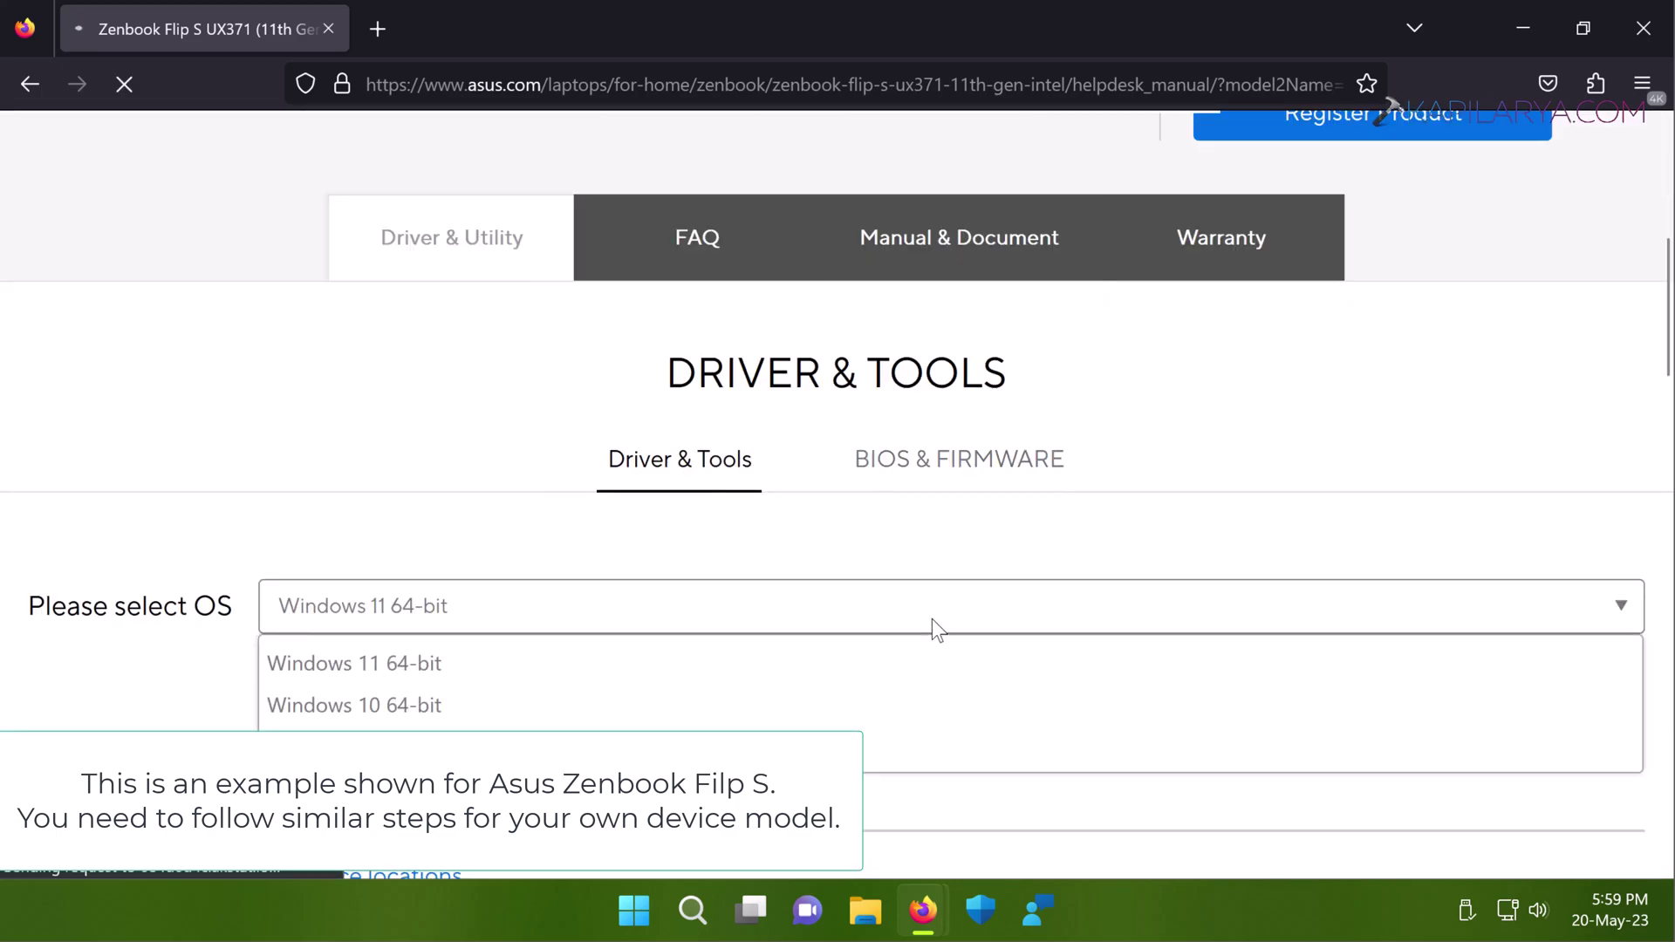
Scroll to the Audio section listing the Realtek Audio Driver, Intel MVA Driver and DTS Audio app
{"action": "scroll", "coordinate": [855, 681], "scroll_direction": "down", "scroll_amount": 15}
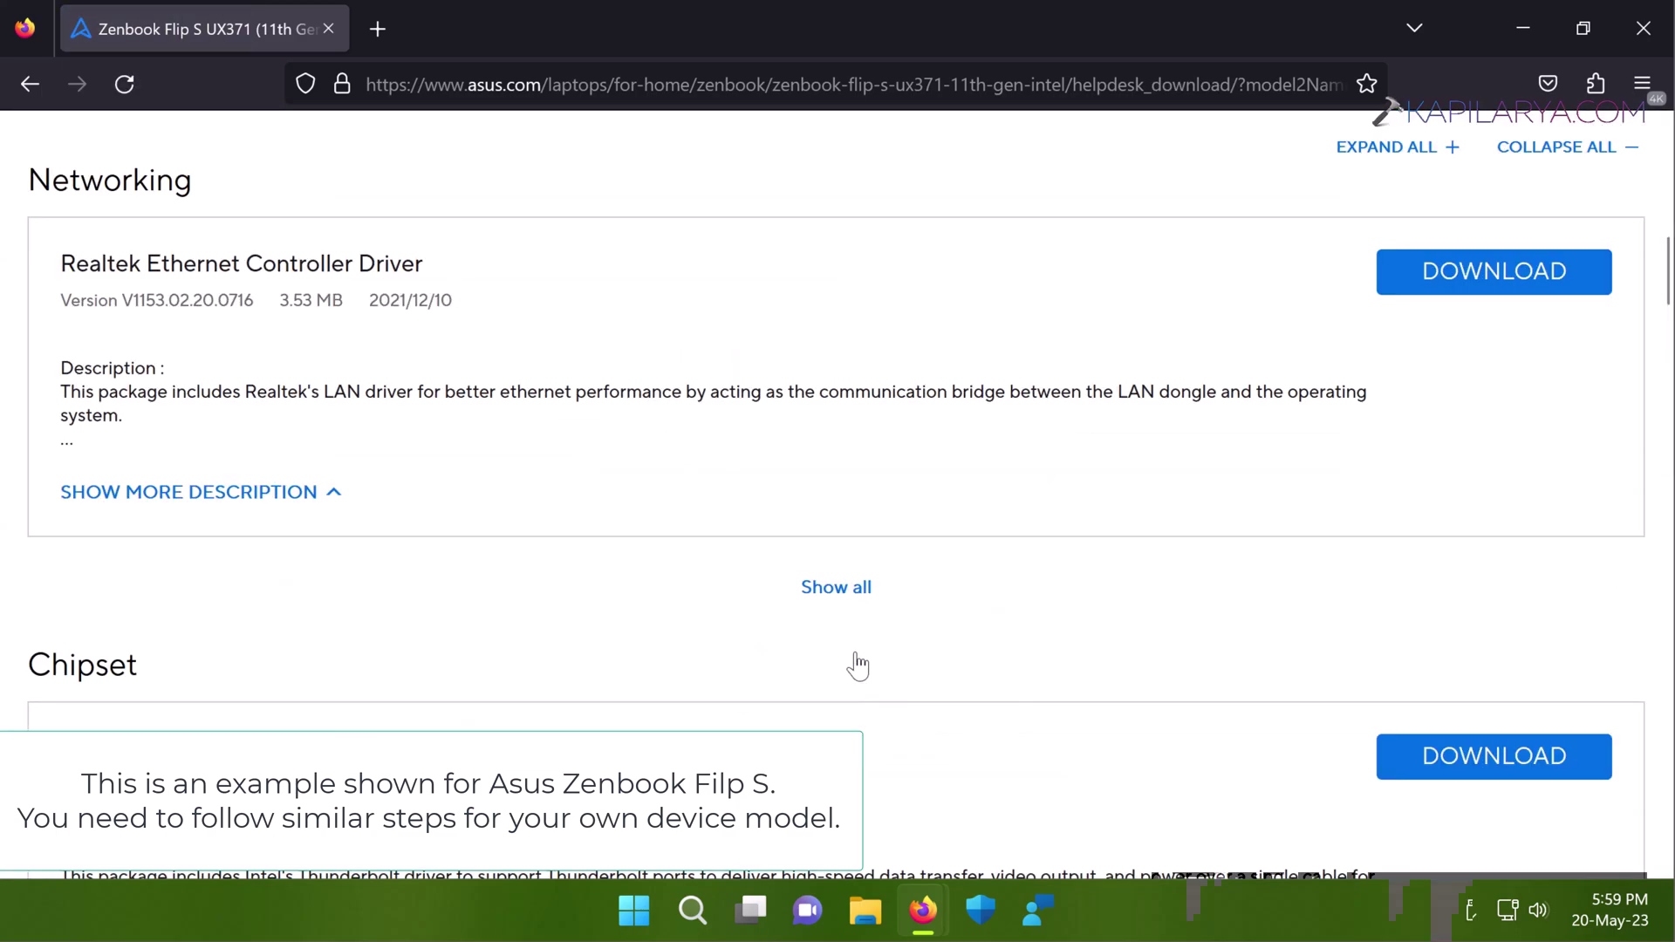
{"action": "left_click", "coordinate": [1277, 292]}
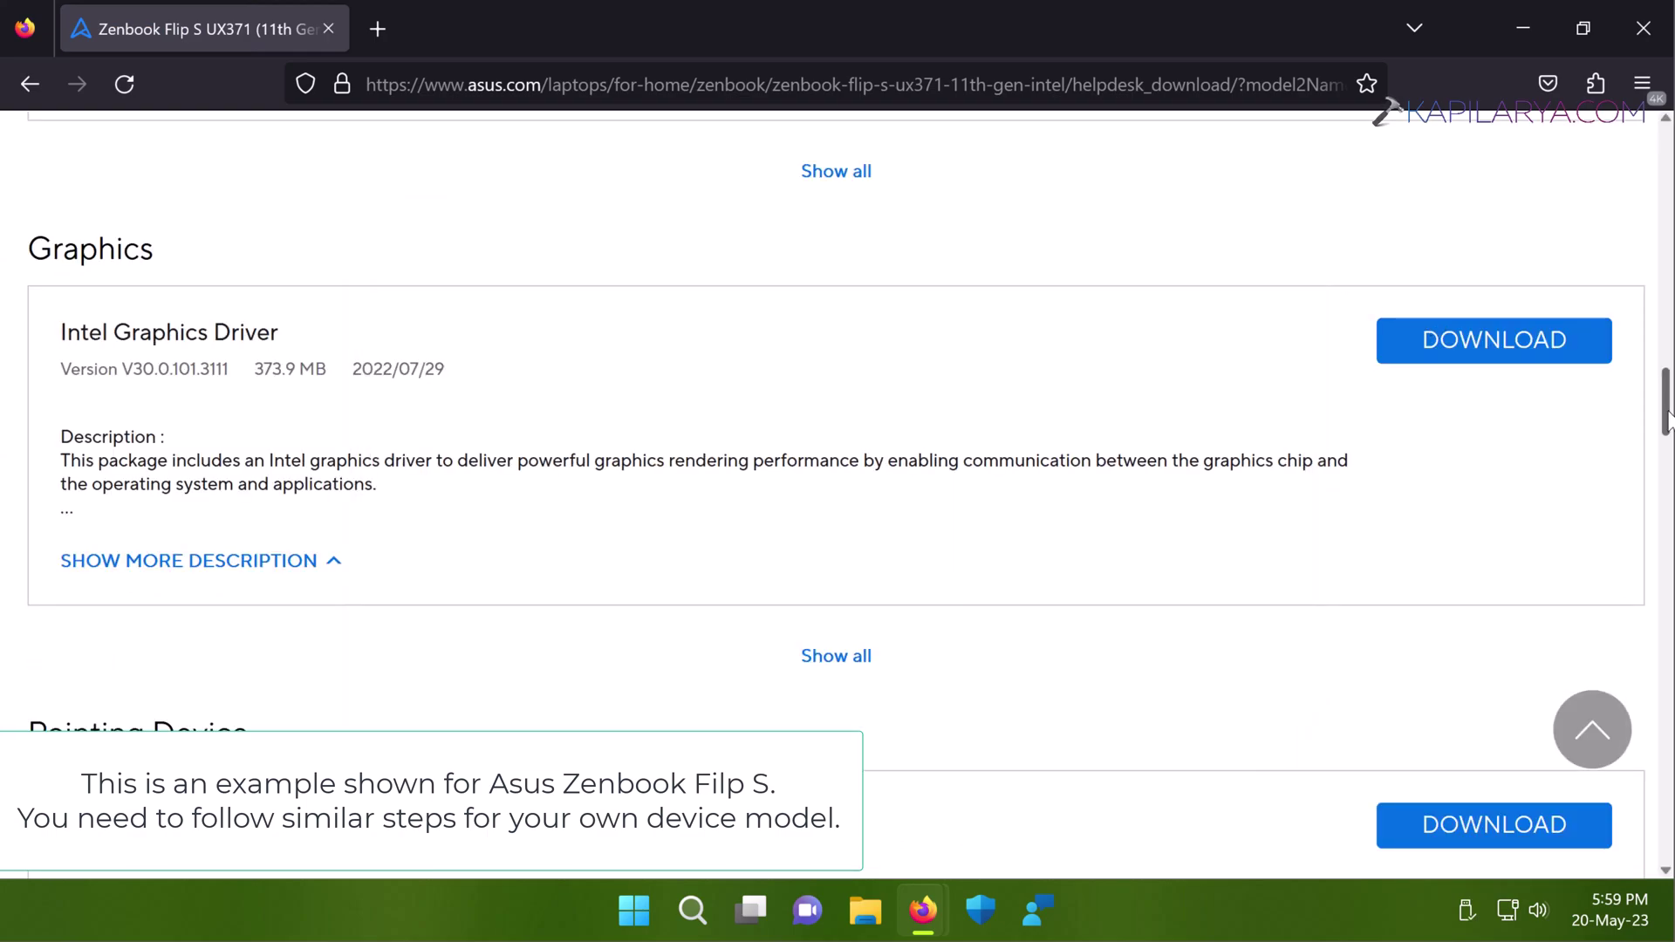
{"action": "scroll", "coordinate": [1667, 380], "scroll_direction": "up", "scroll_amount": 10}
{"action": "scroll", "coordinate": [1667, 379], "scroll_direction": "down", "scroll_amount": 4}
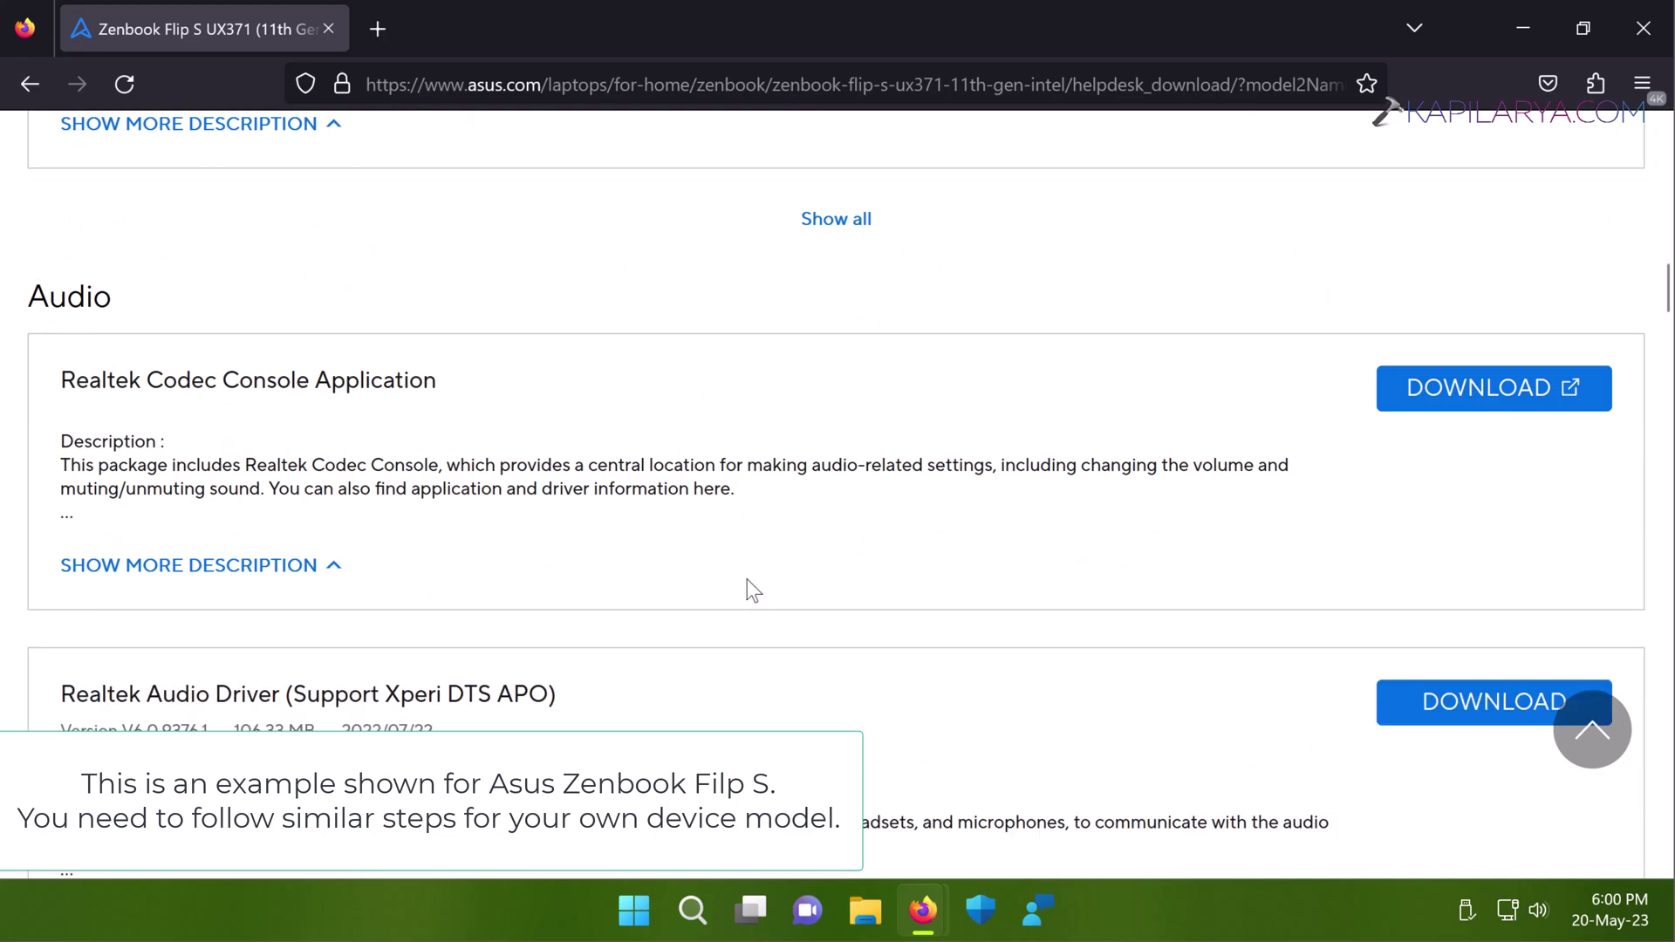
{"action": "scroll", "coordinate": [747, 580], "scroll_direction": "down", "scroll_amount": 7}
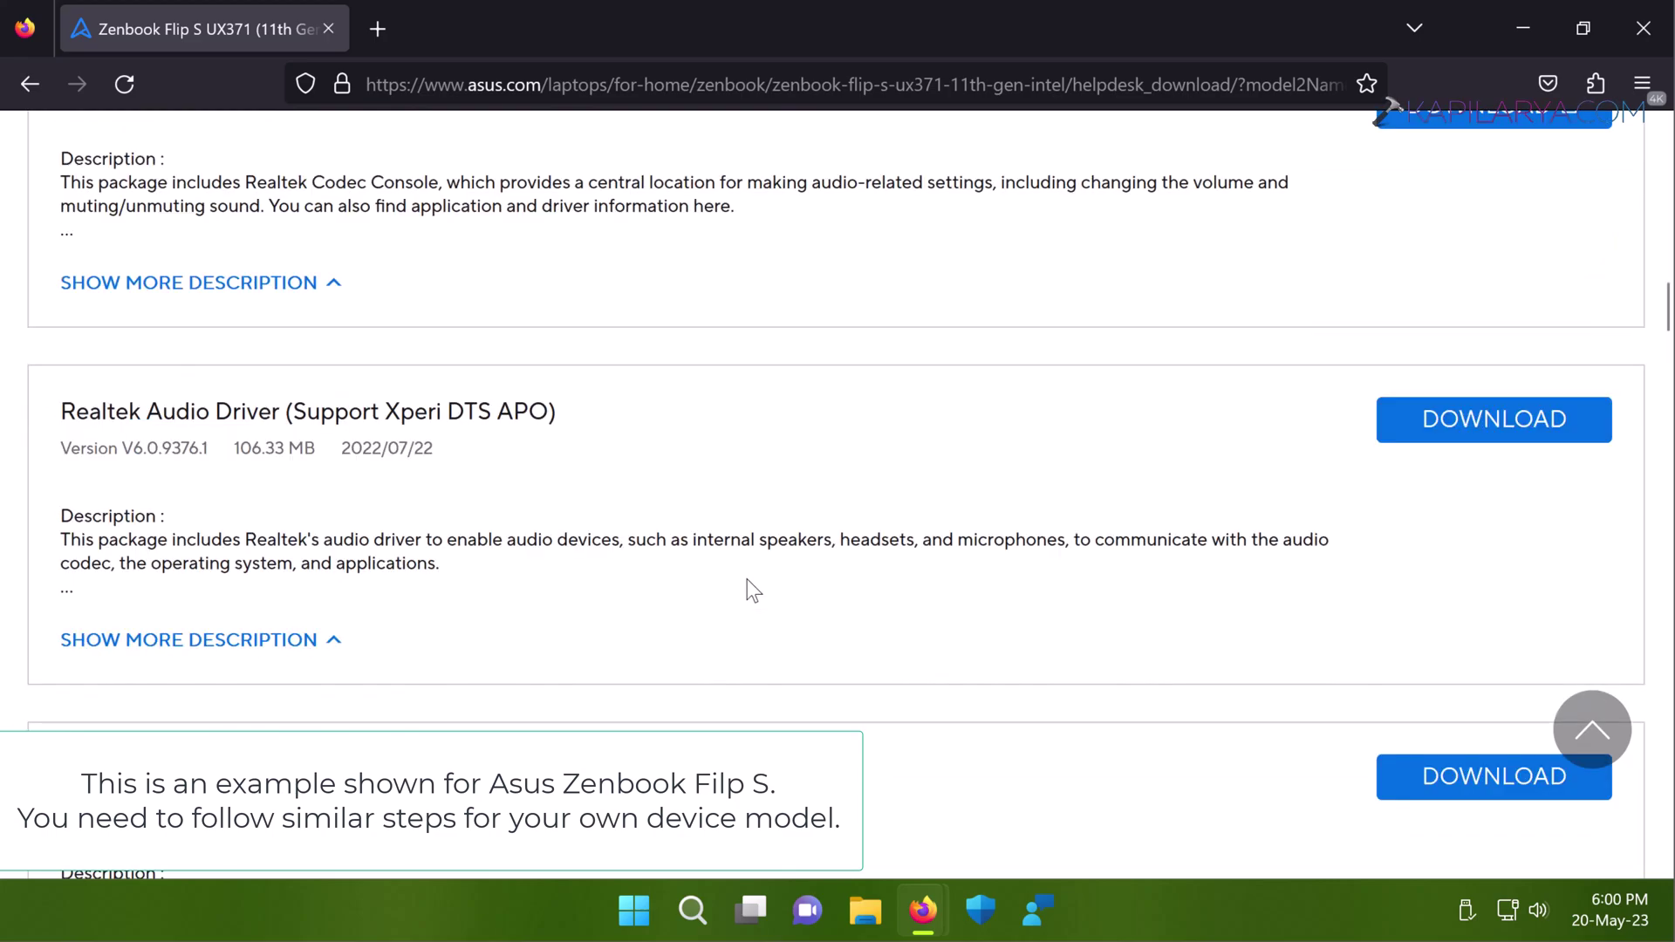
{"action": "scroll", "coordinate": [614, 674], "scroll_direction": "down", "scroll_amount": 5}
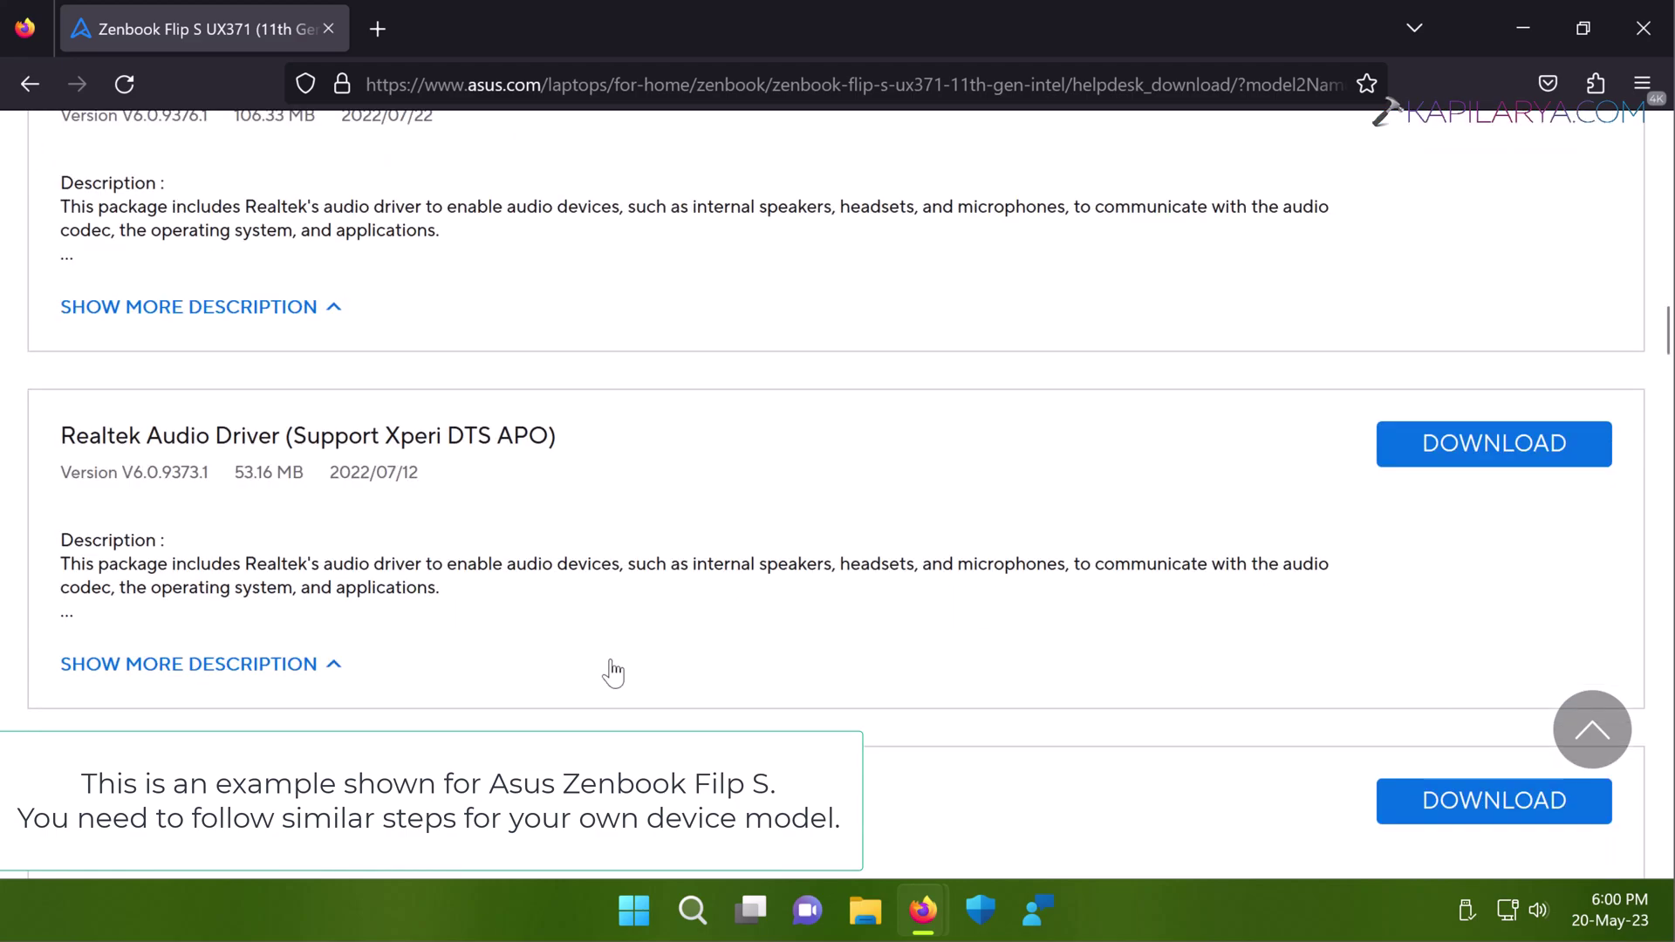
{"action": "scroll", "coordinate": [598, 722], "scroll_direction": "down", "scroll_amount": 8}
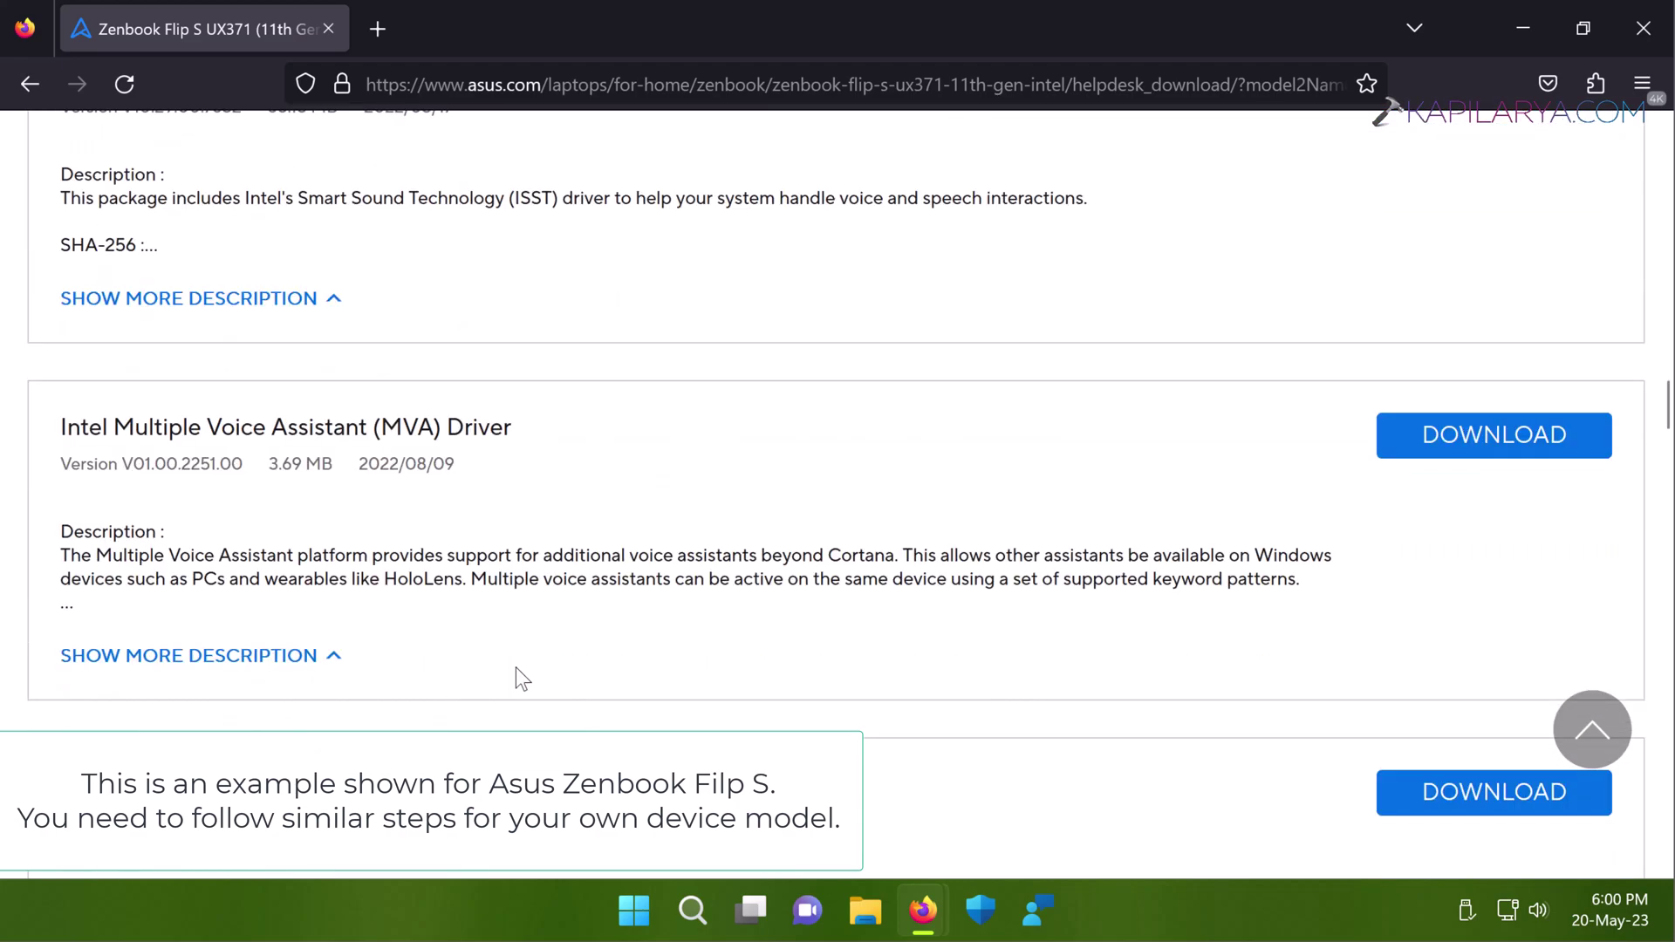
{"action": "scroll", "coordinate": [537, 451], "scroll_direction": "down", "scroll_amount": 12}
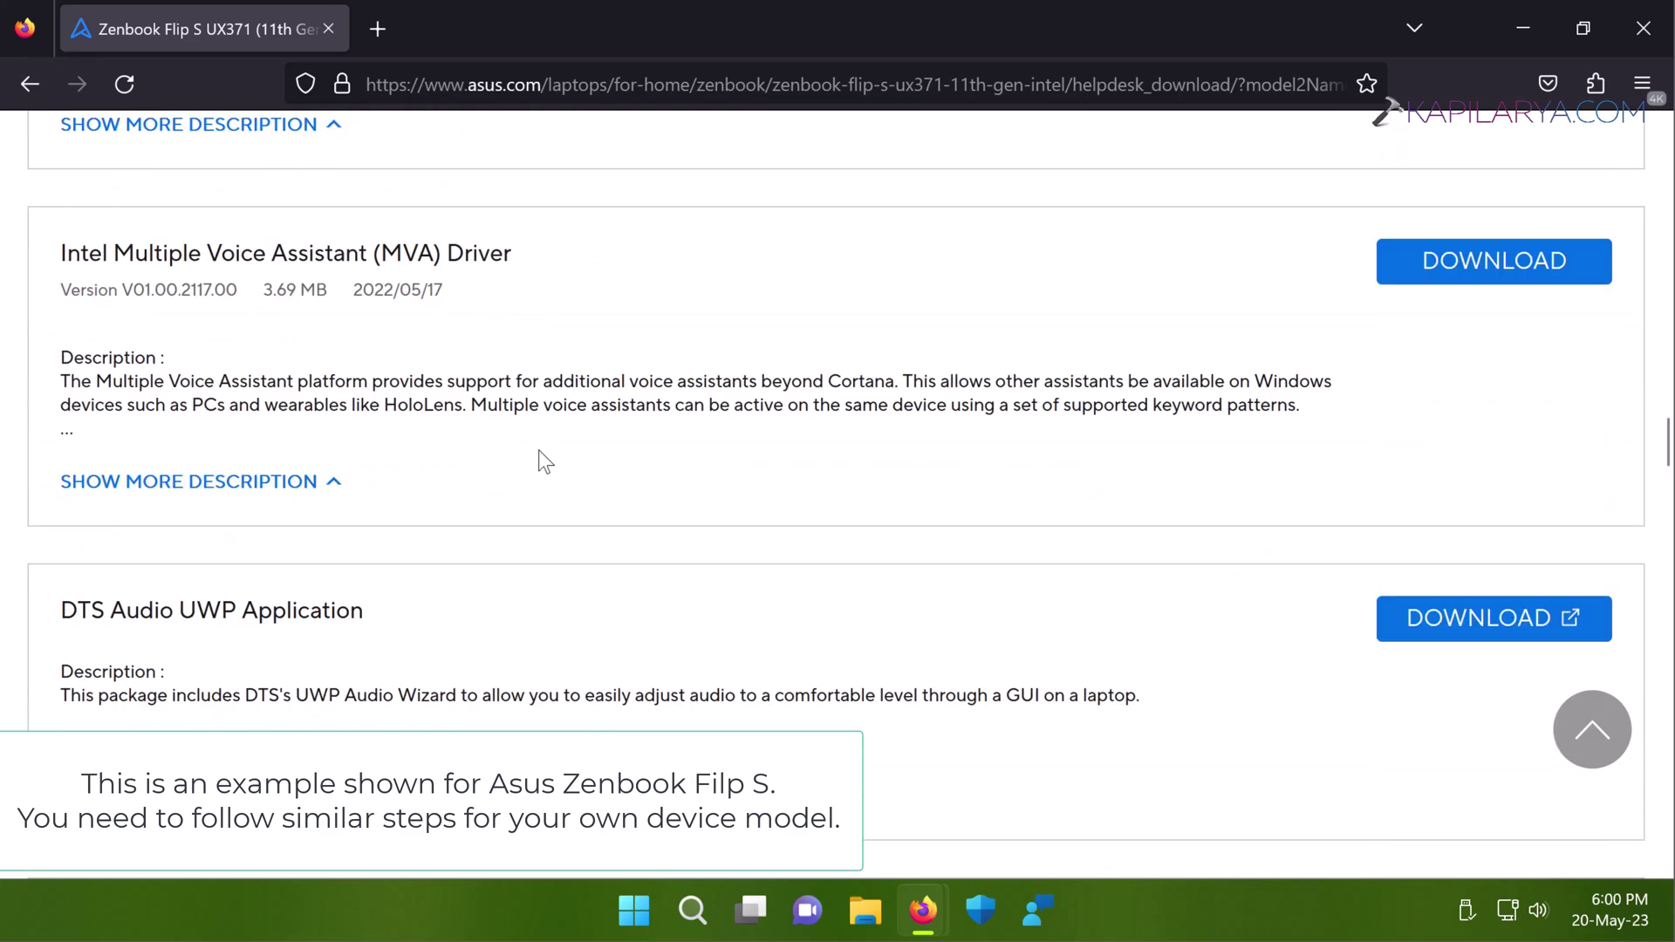